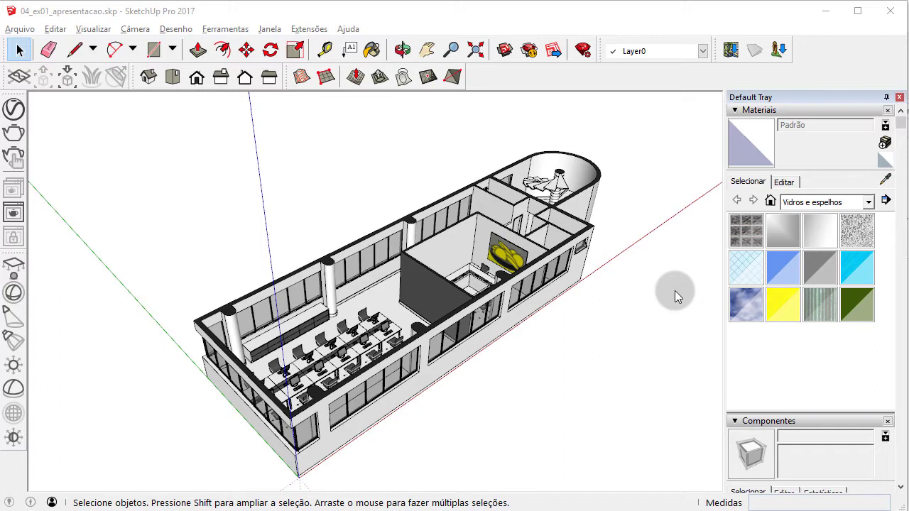
Search the Extension Warehouse for '1001bit' and open the 1001bit Tools (Freeware) page
{"action": "left_click", "coordinate": [534, 54]}
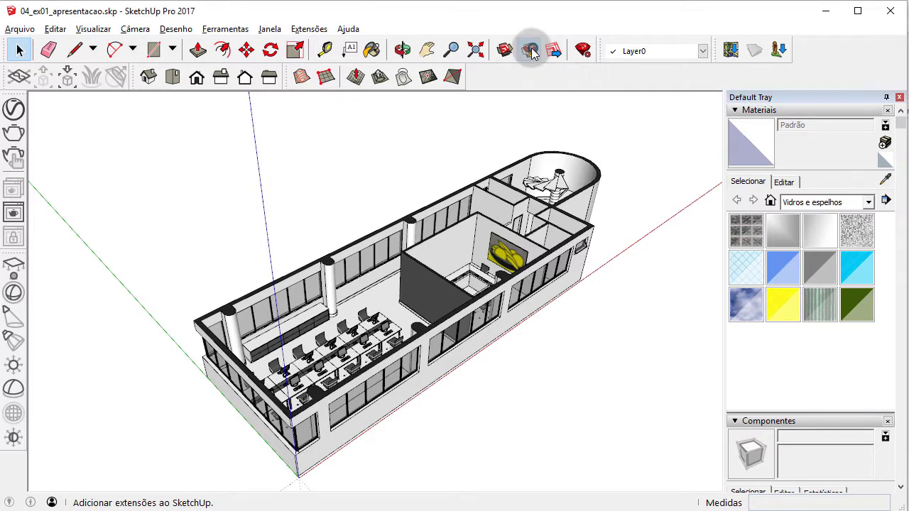
{"action": "scroll", "coordinate": [447, 242], "scroll_direction": "down", "scroll_amount": 5}
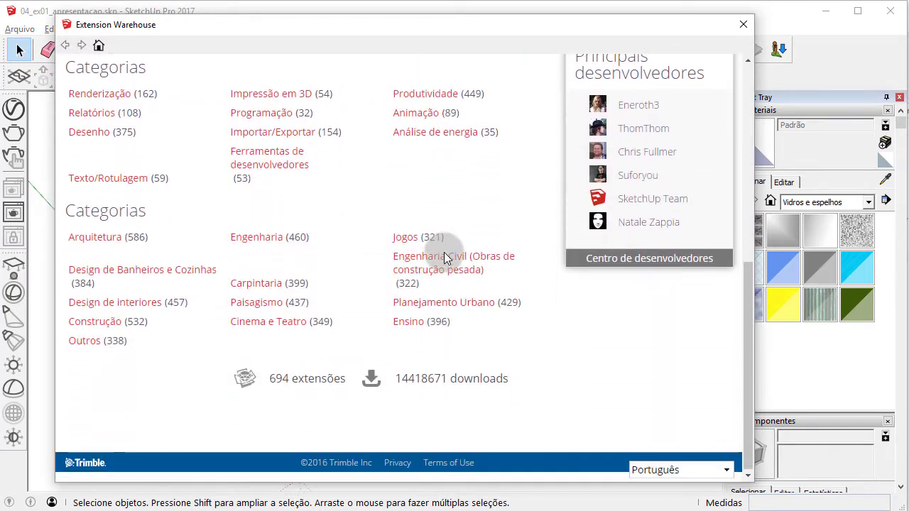
{"action": "scroll", "coordinate": [487, 258], "scroll_direction": "up", "scroll_amount": 6}
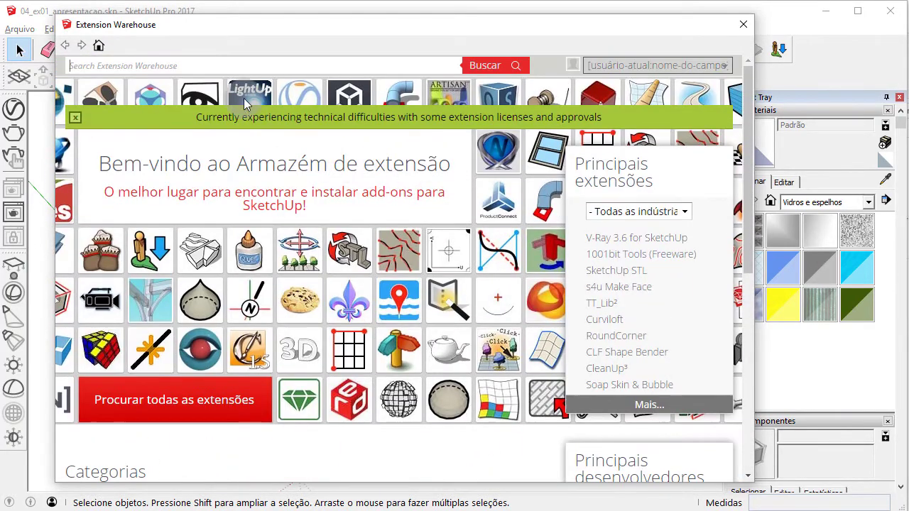
{"action": "left_click", "coordinate": [222, 66]}
{"action": "type", "text": "1001b"}
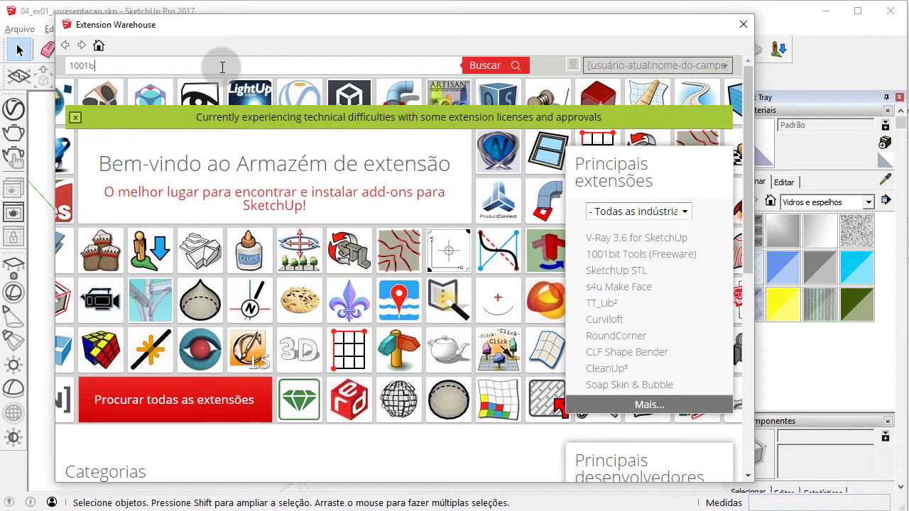
{"action": "type", "text": "it"}
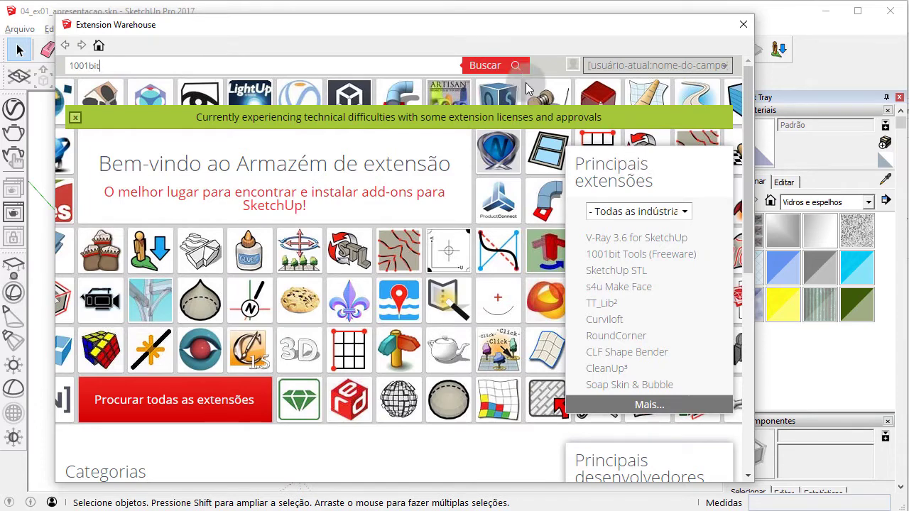
{"action": "left_click", "coordinate": [486, 64]}
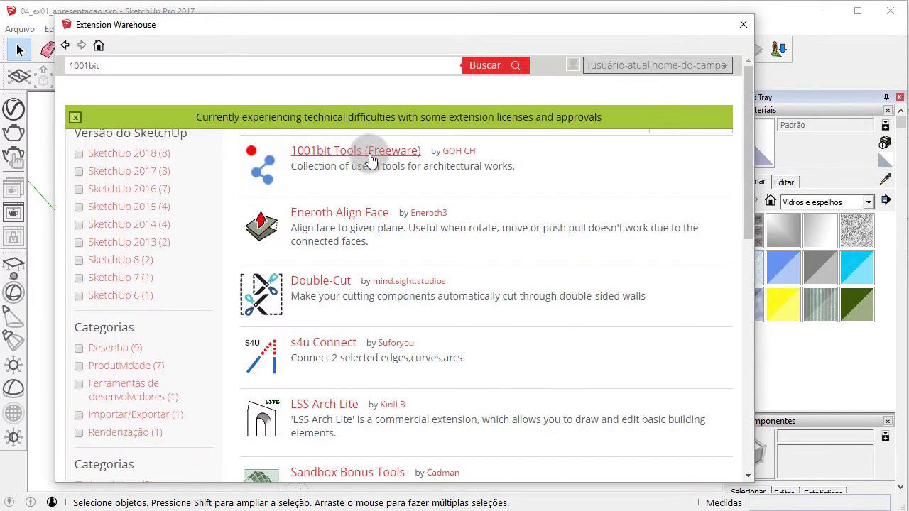
{"action": "left_click", "coordinate": [382, 157]}
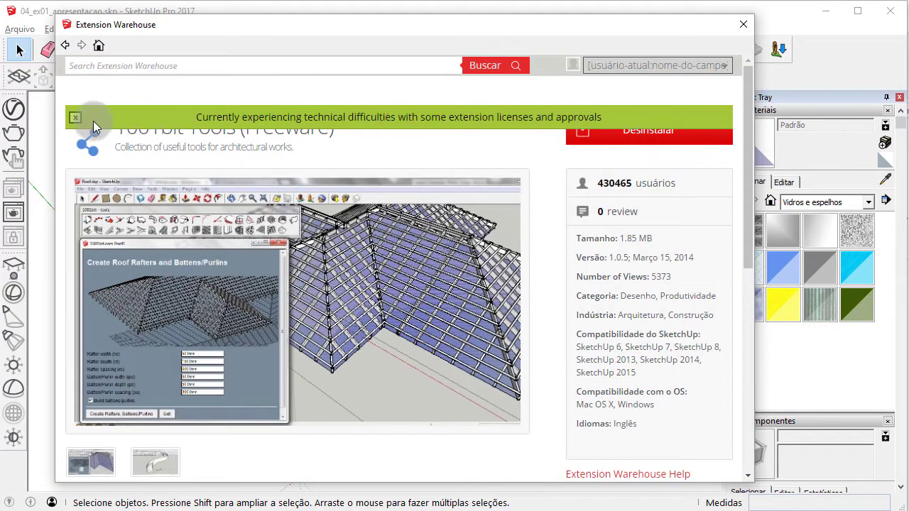
Uninstall and reinstall 1001bit Tools, confirm Yes, dismiss the notices and close the store
{"action": "left_click", "coordinate": [76, 118]}
{"action": "left_click", "coordinate": [643, 129]}
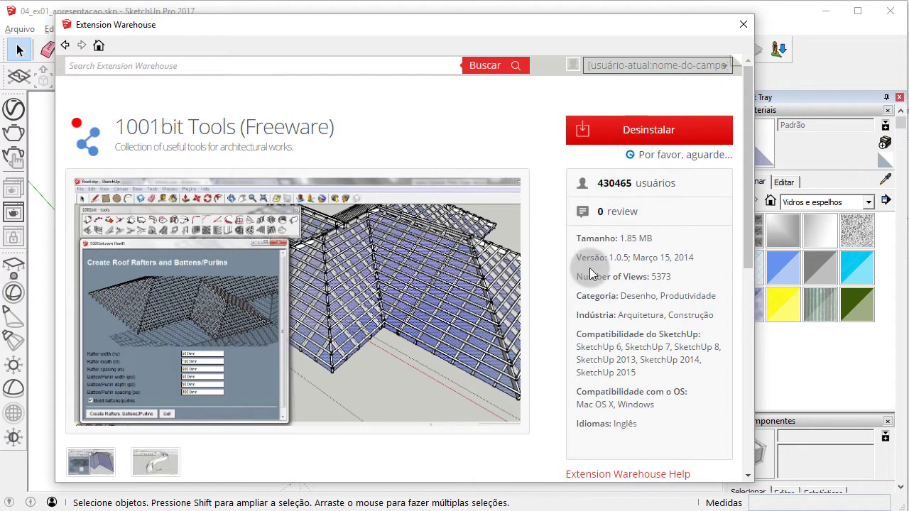
{"action": "left_click", "coordinate": [652, 132]}
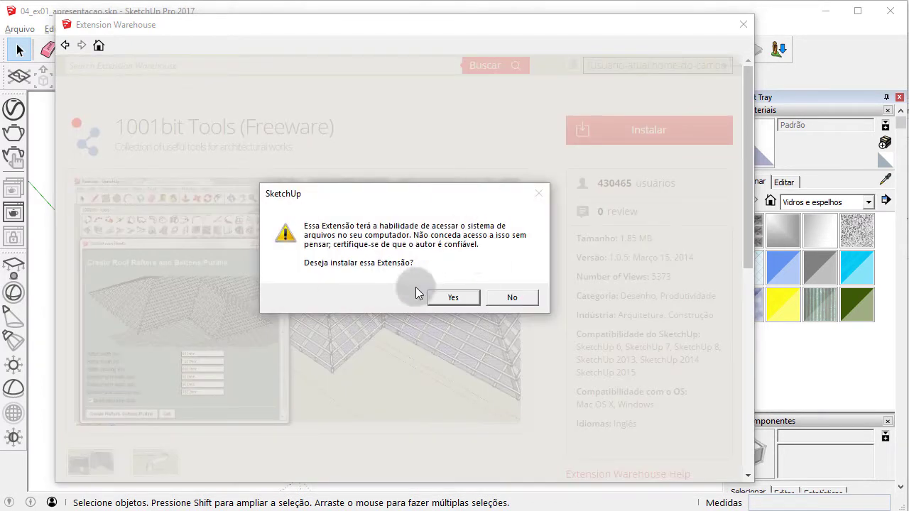
{"action": "left_click", "coordinate": [463, 301]}
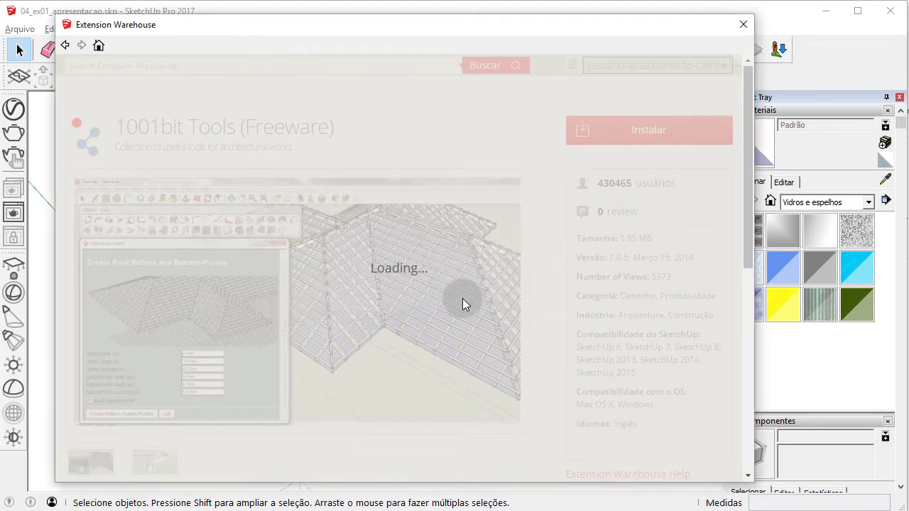
{"action": "left_click", "coordinate": [514, 286]}
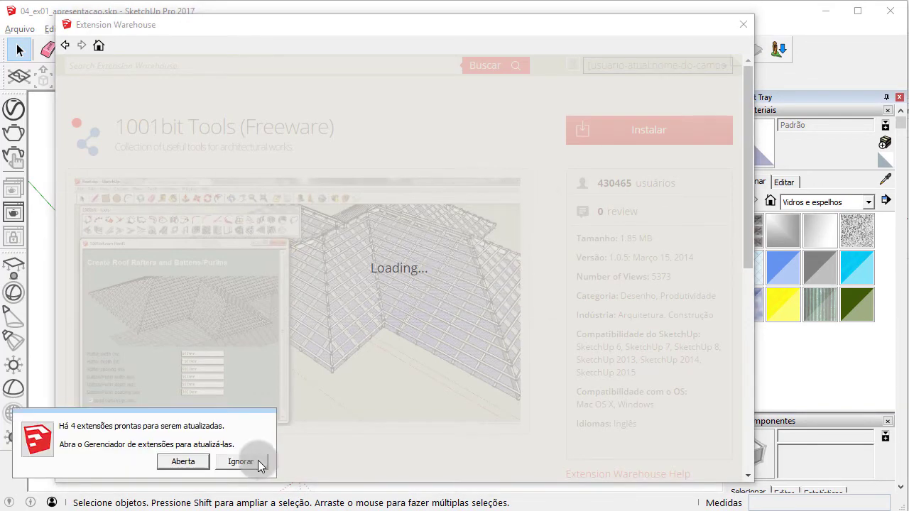
{"action": "left_click", "coordinate": [255, 462]}
{"action": "left_click", "coordinate": [738, 29]}
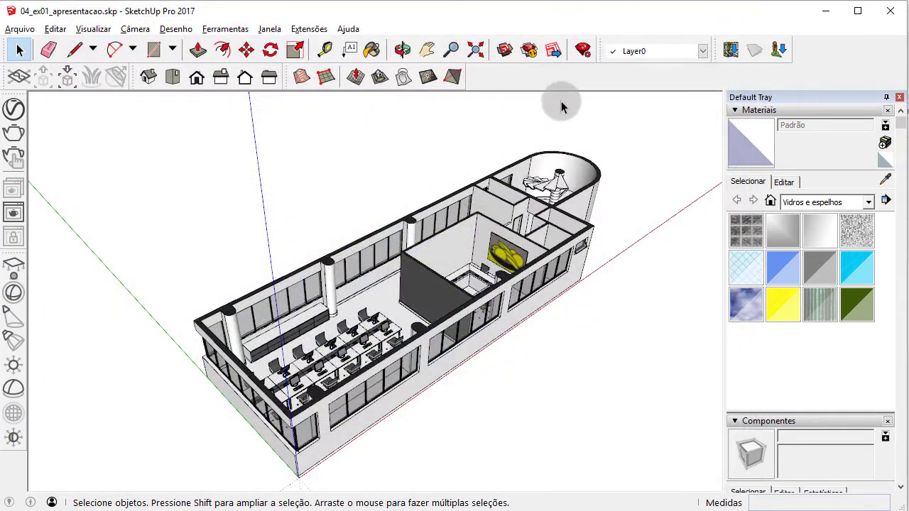
Close the office model without saving, delete the person figure, and enable the '1001bit - tools' toolbar
{"action": "left_click", "coordinate": [878, 19]}
{"action": "left_click", "coordinate": [475, 292]}
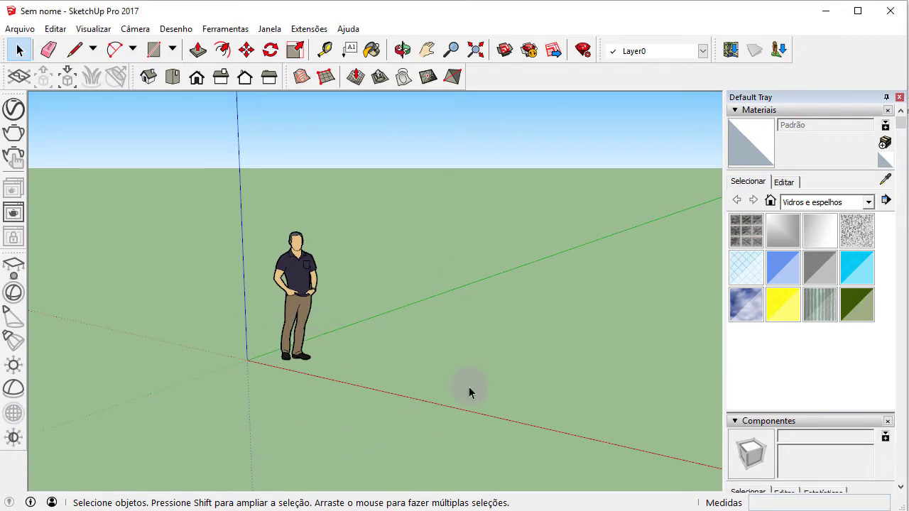
{"action": "left_click", "coordinate": [462, 433]}
{"action": "key", "text": "Delete"}
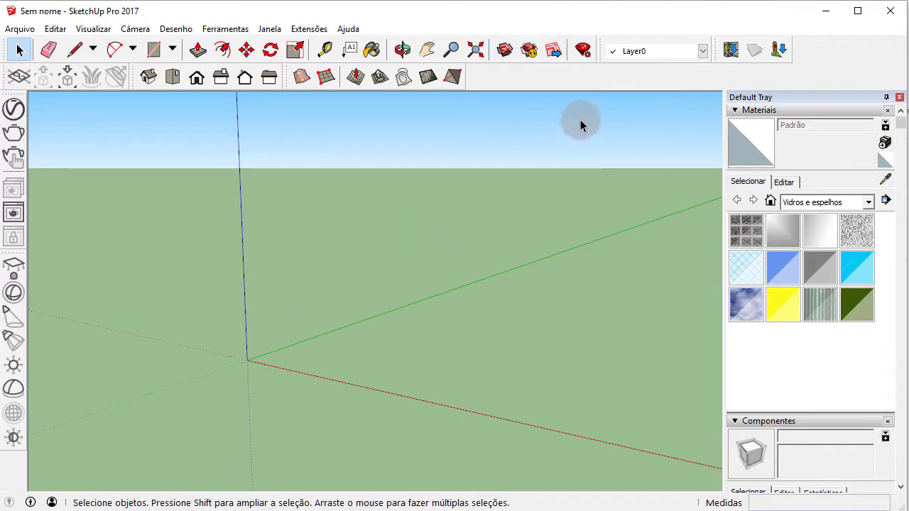
{"action": "right_click", "coordinate": [535, 77]}
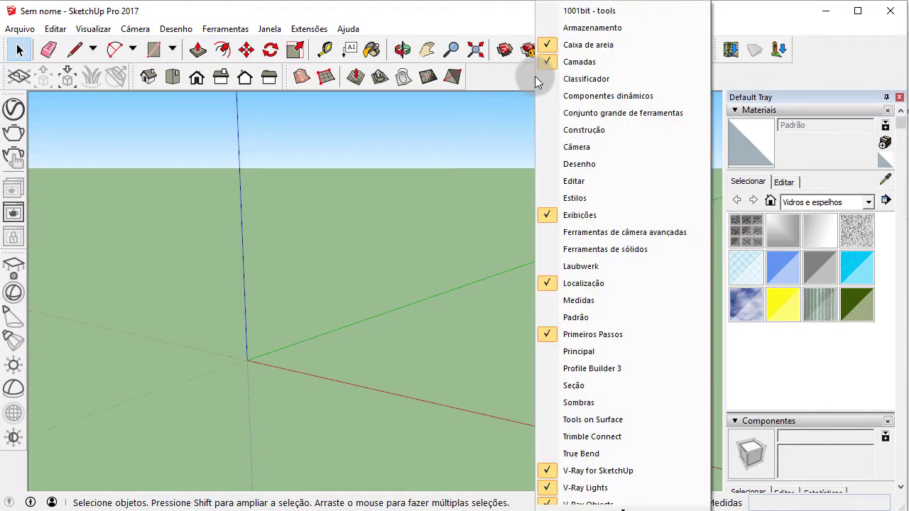
{"action": "left_click", "coordinate": [583, 13]}
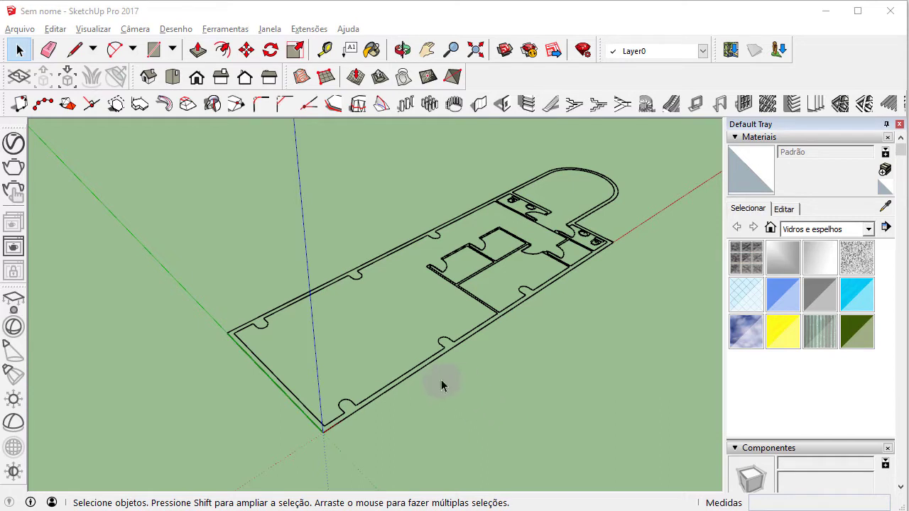
Draw short cutting edges across the bottom and top walls with the Line tool
{"action": "key", "text": "o"}
{"action": "key", "text": "space"}
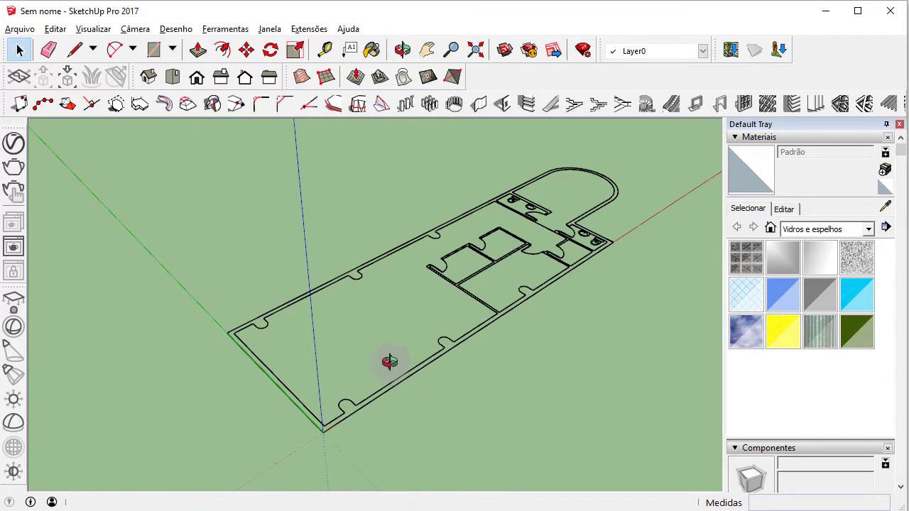
{"action": "key", "text": "l"}
{"action": "scroll", "coordinate": [398, 387], "scroll_direction": "up", "scroll_amount": 2}
{"action": "scroll", "coordinate": [369, 363], "scroll_direction": "up", "scroll_amount": 4}
{"action": "left_click", "coordinate": [365, 365]}
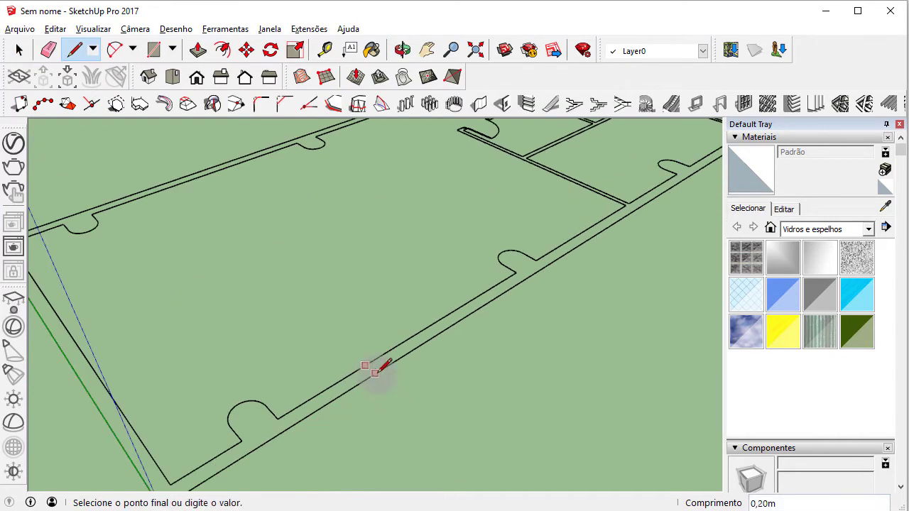
{"action": "left_click", "coordinate": [374, 374]}
{"action": "left_click", "coordinate": [209, 176]}
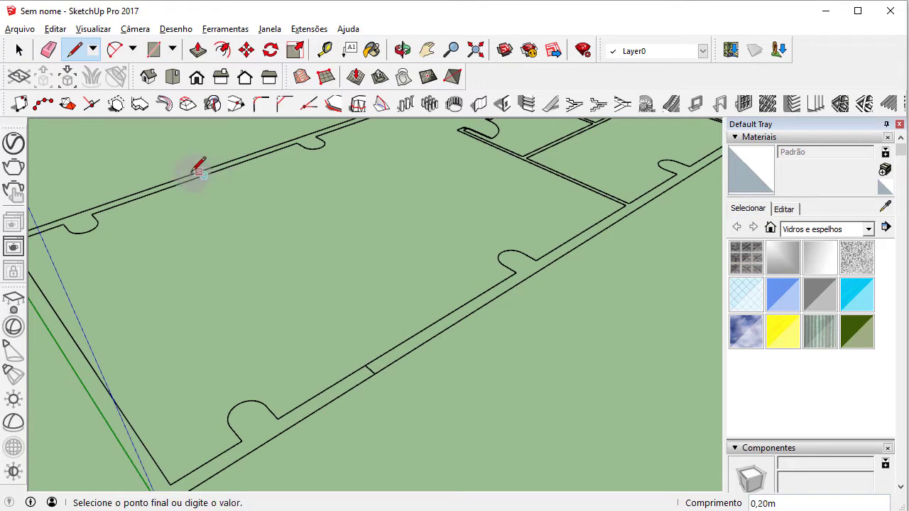
{"action": "left_click", "coordinate": [191, 173]}
{"action": "scroll", "coordinate": [332, 253], "scroll_direction": "down", "scroll_amount": 3}
{"action": "middle_click_drag", "start_coordinate": [353, 241], "coordinate": [381, 319], "text": "shift"}
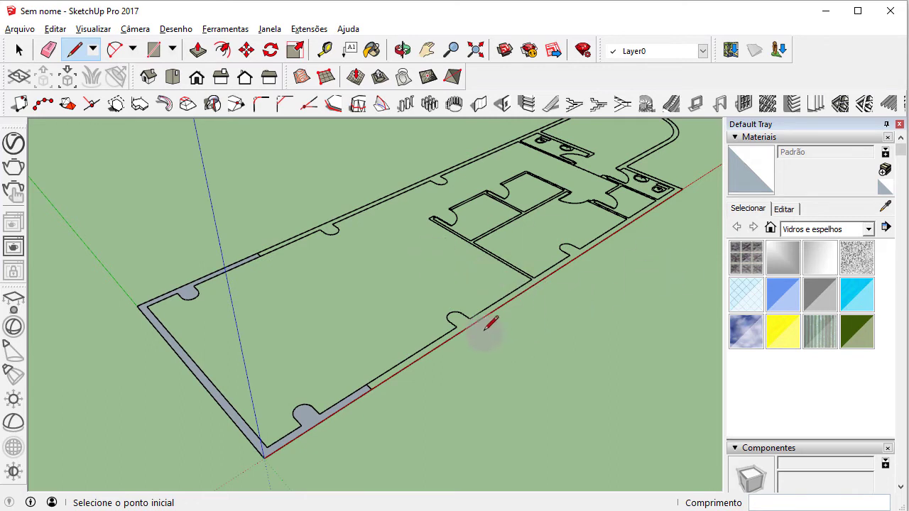
{"action": "scroll", "coordinate": [487, 320], "scroll_direction": "down", "scroll_amount": 2}
Draw a corner-to-corner test line across the plan and a short edge at the top-right wall corner
{"action": "left_click", "coordinate": [214, 307]}
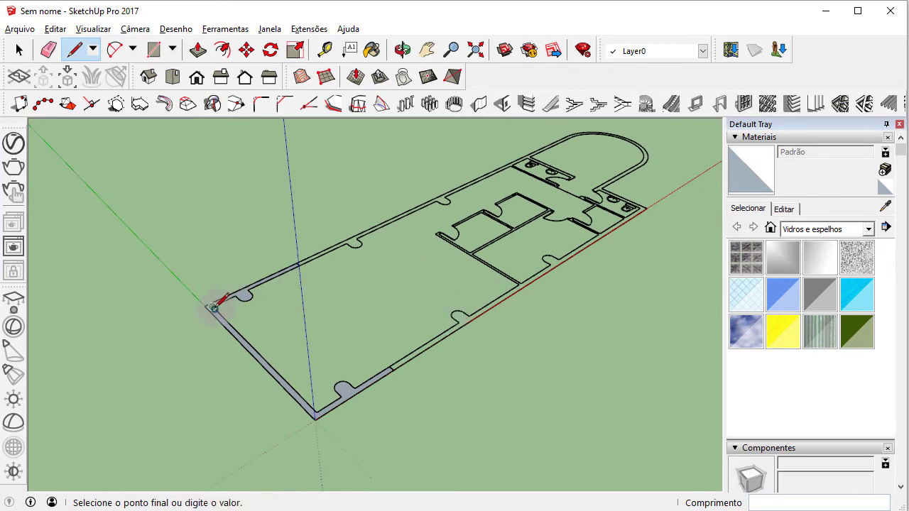
{"action": "left_click", "coordinate": [642, 209]}
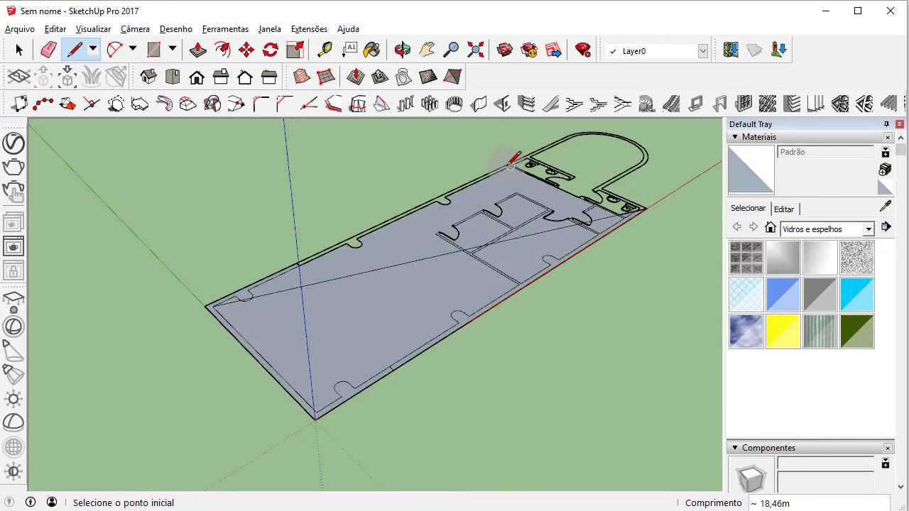
{"action": "scroll", "coordinate": [515, 145], "scroll_direction": "up", "scroll_amount": 2}
{"action": "scroll", "coordinate": [540, 199], "scroll_direction": "up", "scroll_amount": 2}
{"action": "scroll", "coordinate": [490, 234], "scroll_direction": "up", "scroll_amount": 1}
{"action": "left_click", "coordinate": [485, 235]}
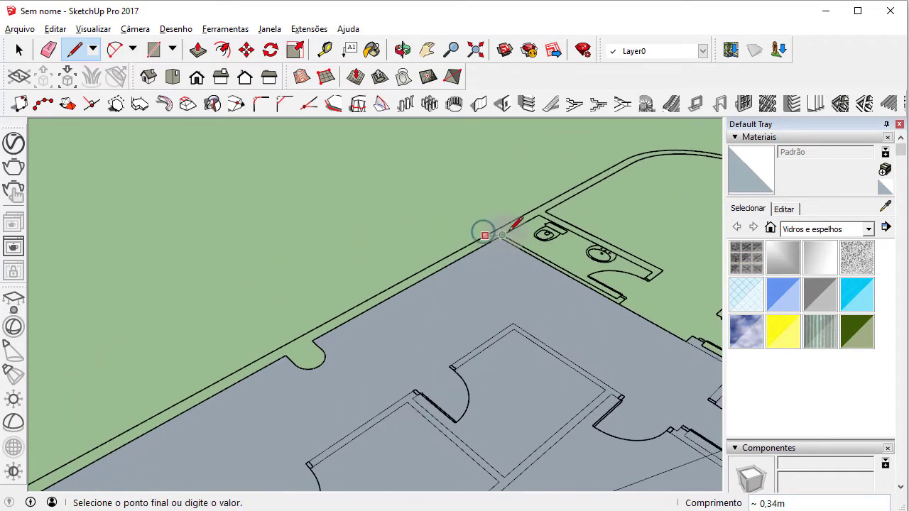
{"action": "left_click", "coordinate": [537, 208]}
{"action": "scroll", "coordinate": [612, 290], "scroll_direction": "down", "scroll_amount": 2}
{"action": "scroll", "coordinate": [612, 290], "scroll_direction": "down", "scroll_amount": 1}
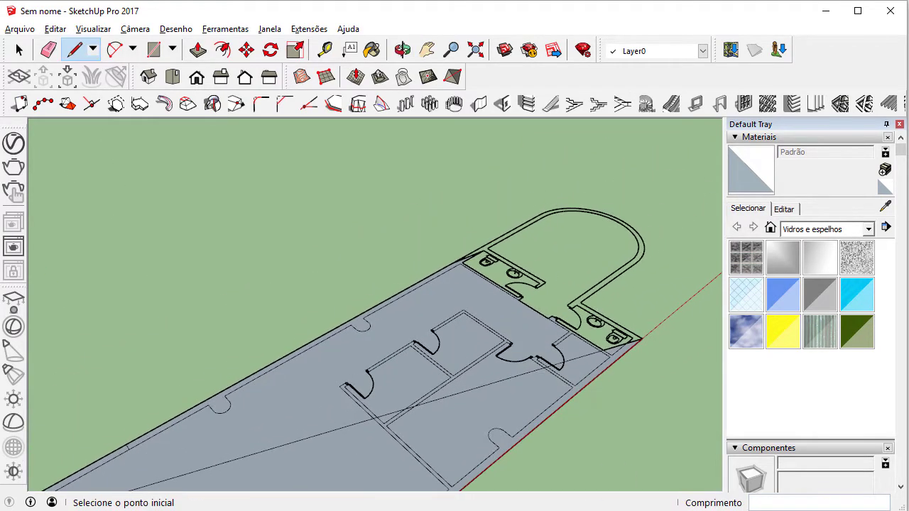
{"action": "middle_click_drag", "start_coordinate": [537, 380], "coordinate": [531, 237], "text": "shift"}
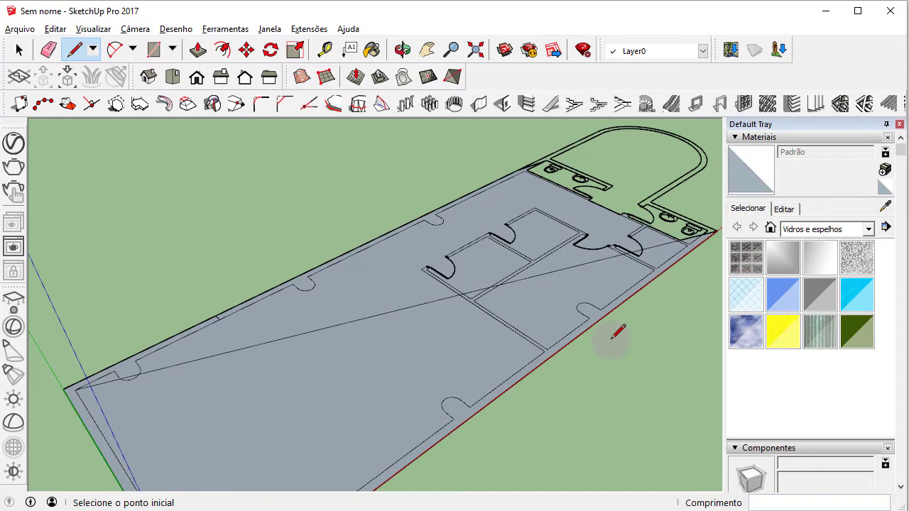
Remove the grey floor face and diagonal edges, returning to an upright overview of the plan
{"action": "key", "text": "ctrl+z"}
{"action": "scroll", "coordinate": [397, 312], "scroll_direction": "down", "scroll_amount": 1}
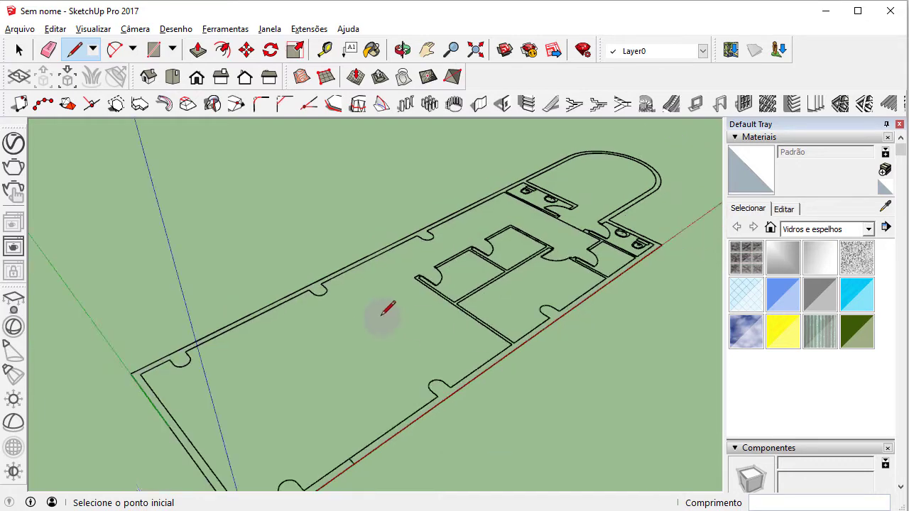
{"action": "scroll", "coordinate": [387, 309], "scroll_direction": "down", "scroll_amount": 2}
{"action": "mouse_move", "coordinate": [385, 395]}
{"action": "middle_mouse_down"}
{"action": "mouse_move", "coordinate": [513, 351]}
{"action": "mouse_move", "coordinate": [541, 365]}
{"action": "mouse_move", "coordinate": [618, 223]}
{"action": "middle_mouse_up"}
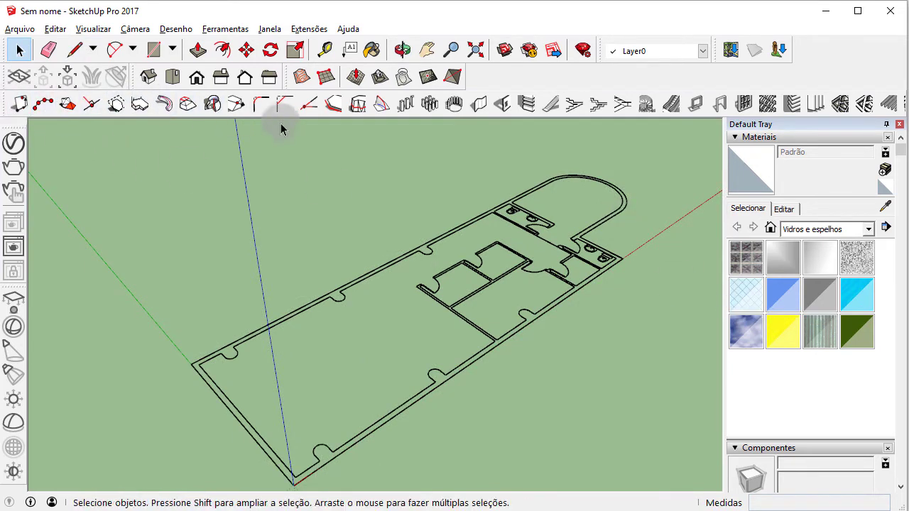
Open the 1001bit Build Wall dialog, move it aside, and set thickness 0,2 with 3,00 m height
{"action": "left_click", "coordinate": [480, 108]}
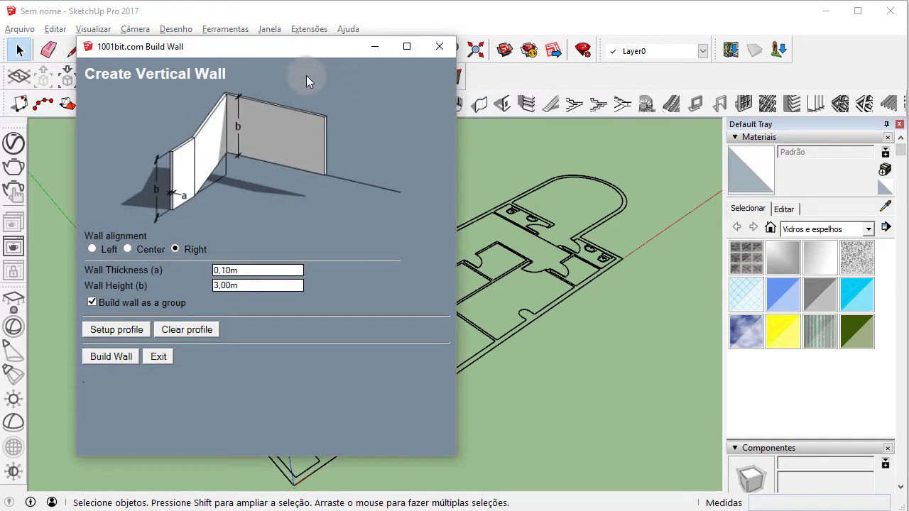
{"action": "mouse_move", "coordinate": [393, 49]}
{"action": "left_mouse_down"}
{"action": "mouse_move", "coordinate": [648, 122]}
{"action": "mouse_move", "coordinate": [905, 54]}
{"action": "left_mouse_up"}
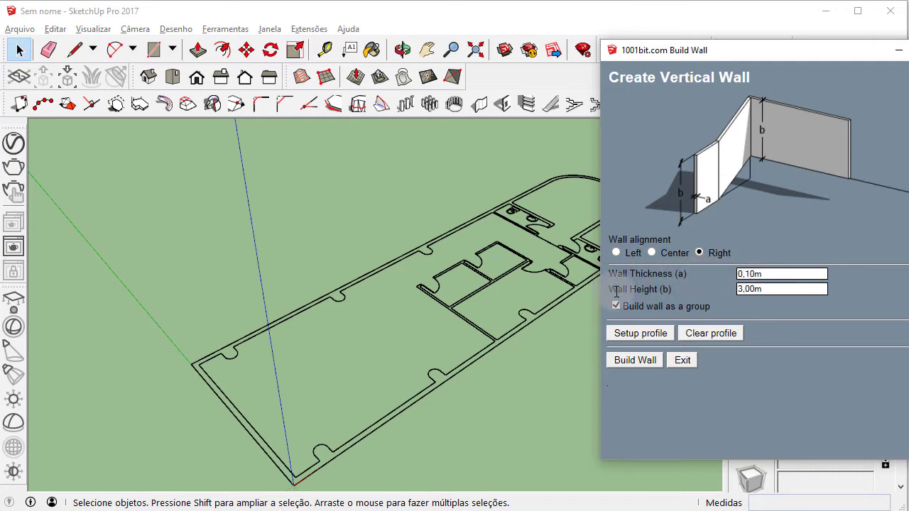
{"action": "left_click", "coordinate": [752, 290]}
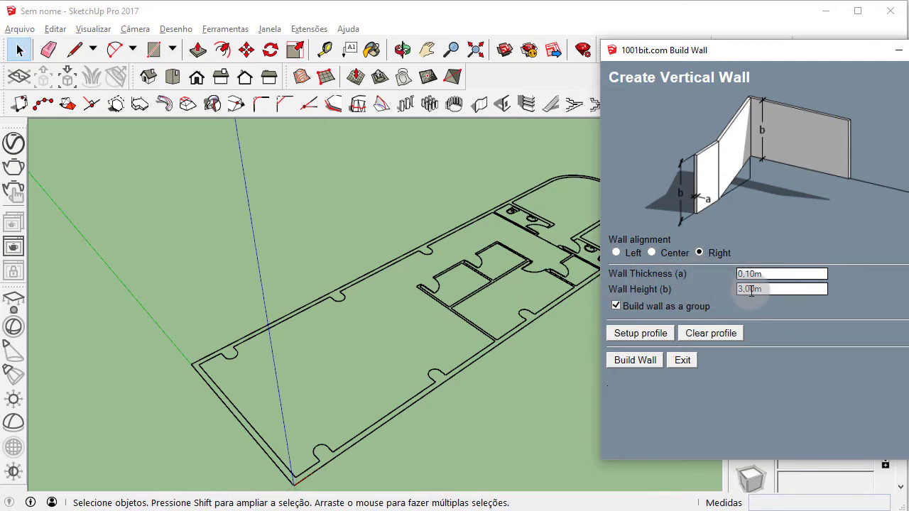
{"action": "left_click", "coordinate": [752, 274]}
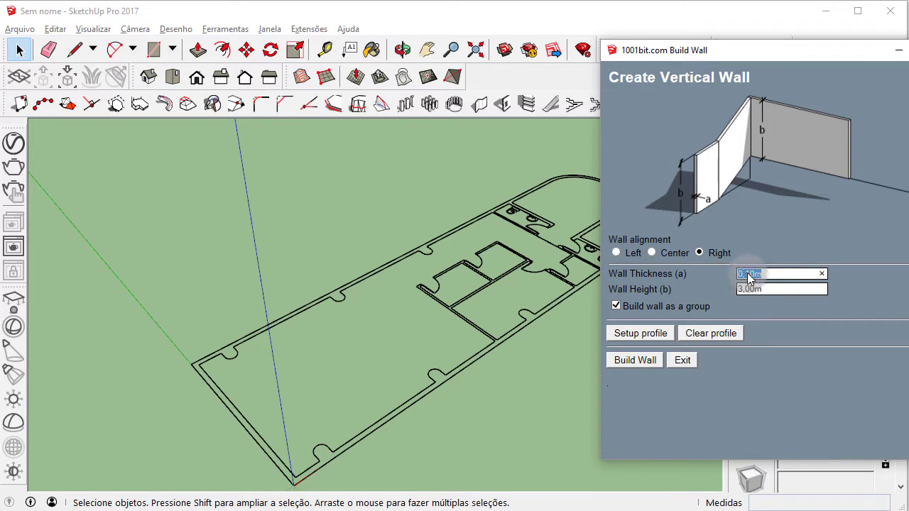
{"action": "double_click", "coordinate": [752, 275]}
{"action": "type", "text": "0,2"}
{"action": "double_click", "coordinate": [751, 289]}
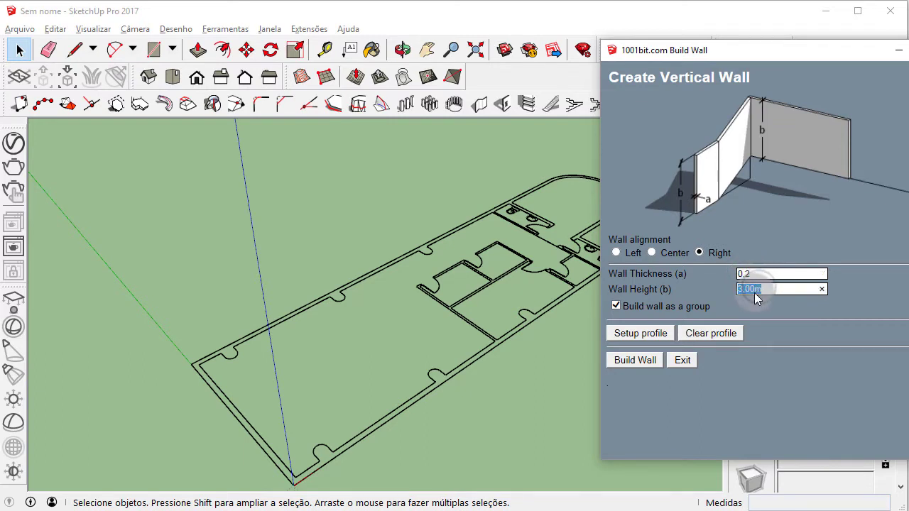
Start the 0,2 m wall tool and click the first outer corners of the plan outline
{"action": "left_click", "coordinate": [655, 359]}
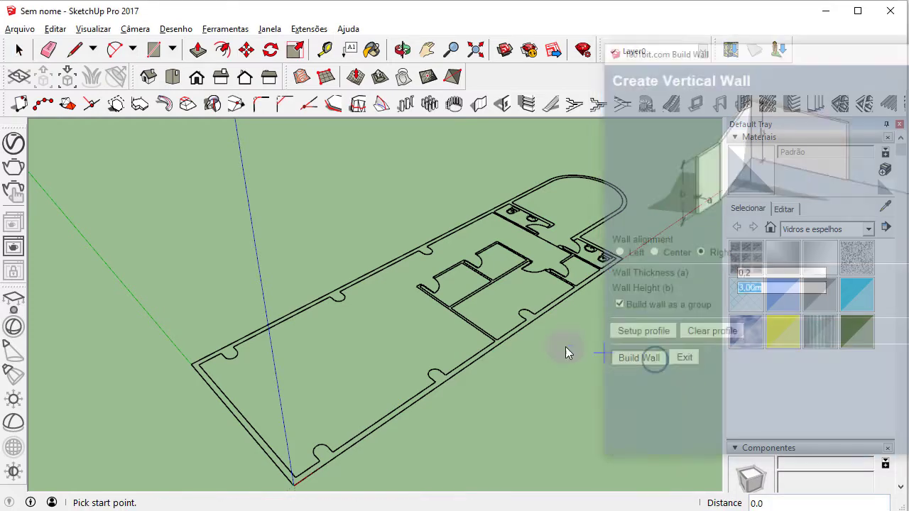
{"action": "scroll", "coordinate": [516, 298], "scroll_direction": "up", "scroll_amount": 2}
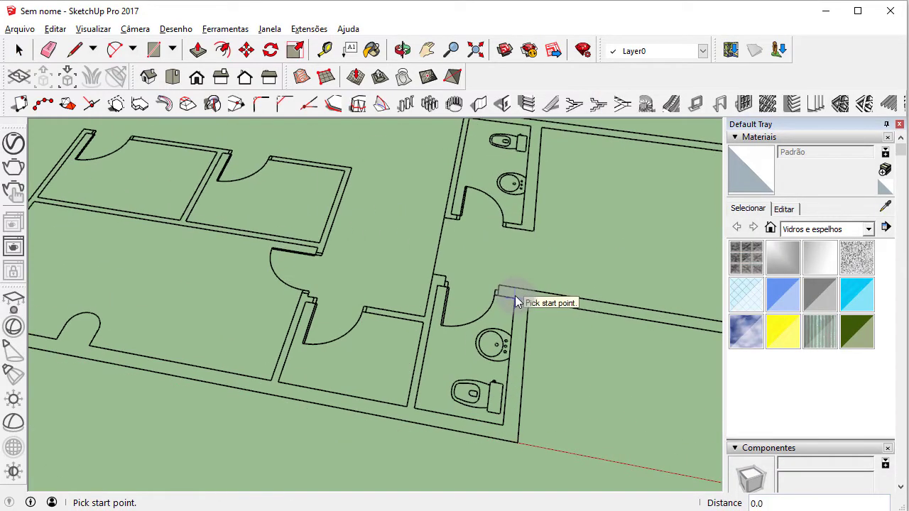
{"action": "left_click", "coordinate": [515, 299]}
{"action": "left_click", "coordinate": [503, 429]}
{"action": "scroll", "coordinate": [498, 422], "scroll_direction": "down", "scroll_amount": 5}
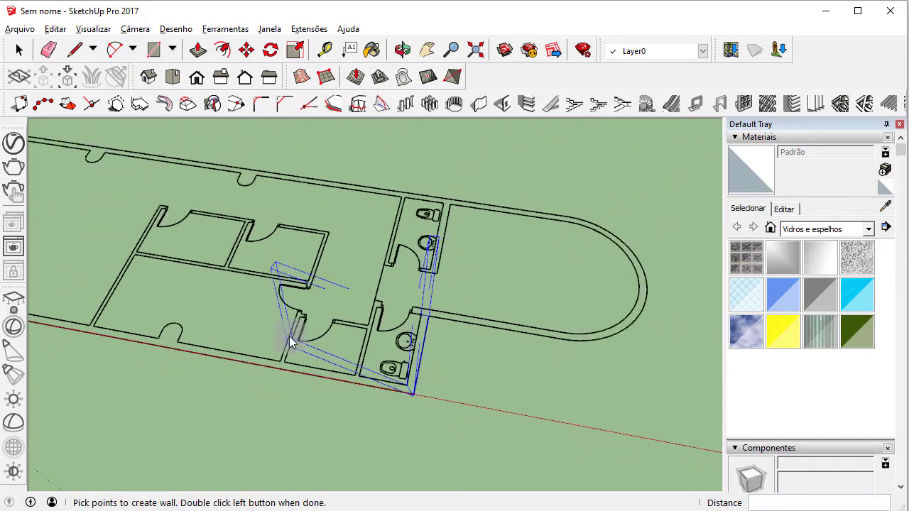
{"action": "scroll", "coordinate": [300, 345], "scroll_direction": "up", "scroll_amount": 5}
{"action": "mouse_move", "coordinate": [338, 382]}
{"action": "middle_mouse_down"}
{"action": "mouse_move", "coordinate": [284, 397]}
{"action": "mouse_move", "coordinate": [368, 329]}
{"action": "middle_mouse_up"}
{"action": "left_click", "coordinate": [284, 392]}
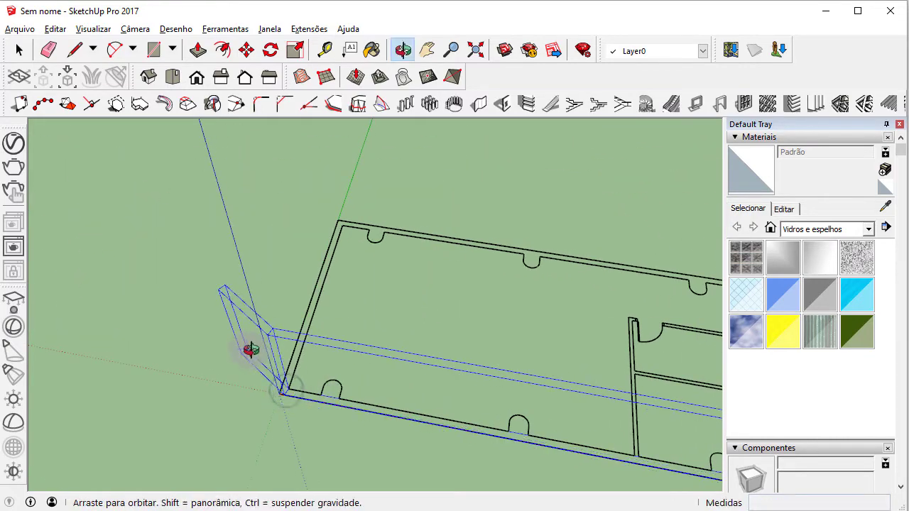
{"action": "left_click", "coordinate": [256, 311]}
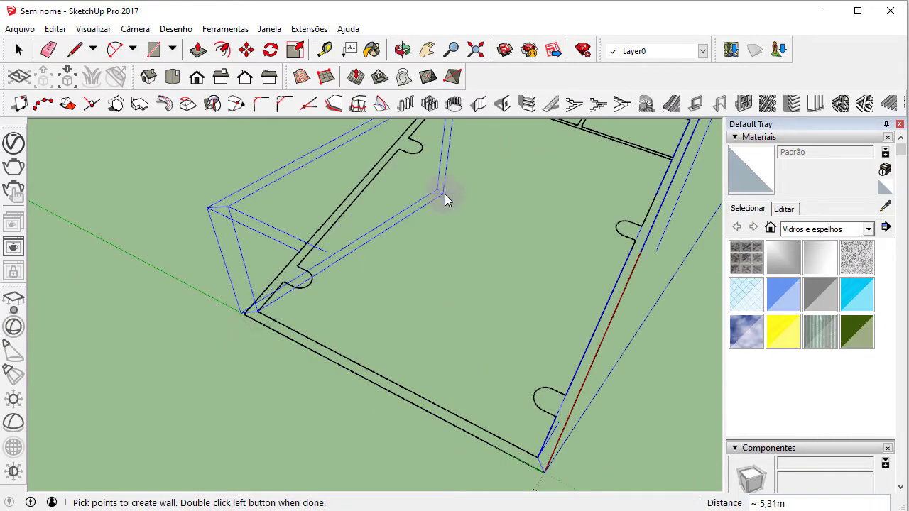
Finish the perimeter walls along the traced outline and select the new wall group
{"action": "middle_click_drag", "start_coordinate": [445, 194], "coordinate": [375, 447], "text": "shift"}
{"action": "middle_click_drag", "start_coordinate": [480, 255], "coordinate": [452, 324]}
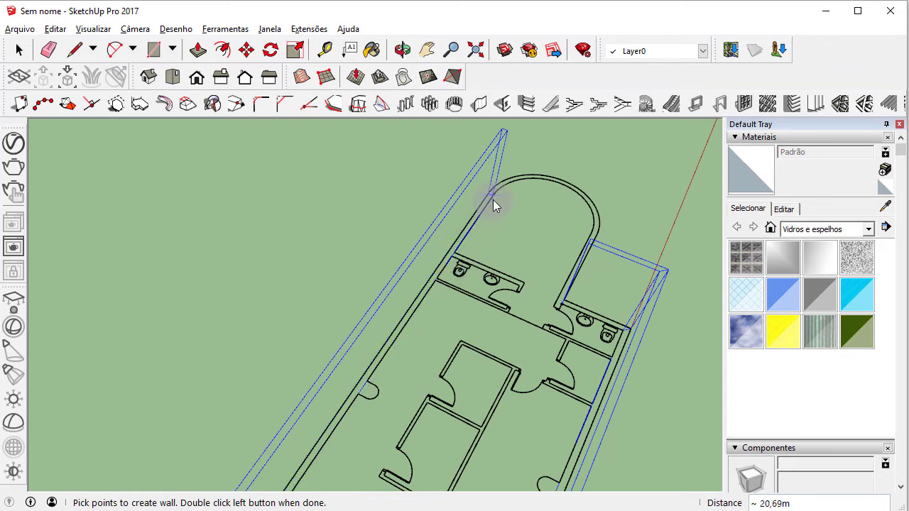
{"action": "mouse_move", "coordinate": [536, 218]}
{"action": "middle_mouse_down"}
{"action": "mouse_move", "coordinate": [412, 294]}
{"action": "mouse_move", "coordinate": [357, 286]}
{"action": "mouse_move", "coordinate": [430, 318]}
{"action": "middle_mouse_up"}
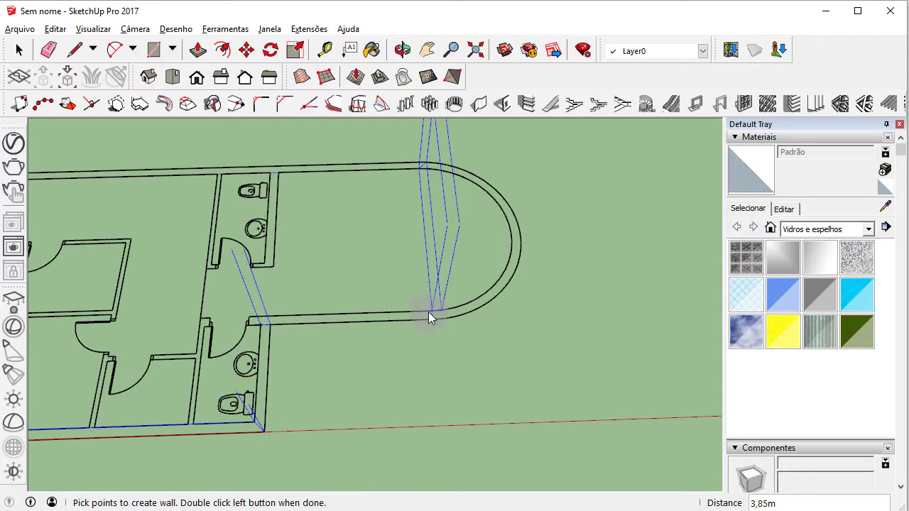
{"action": "mouse_move", "coordinate": [263, 315]}
{"action": "middle_mouse_down"}
{"action": "mouse_move", "coordinate": [382, 301]}
{"action": "mouse_move", "coordinate": [345, 365]}
{"action": "middle_mouse_up"}
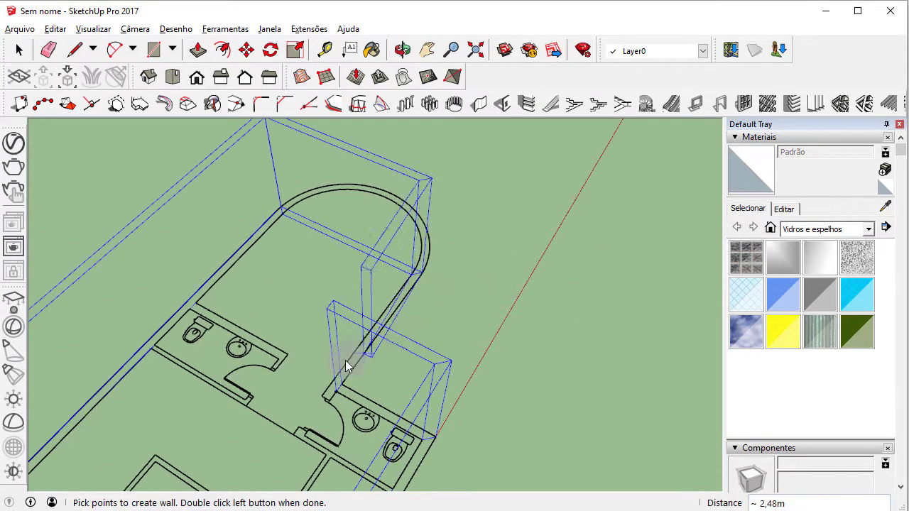
{"action": "scroll", "coordinate": [337, 391], "scroll_direction": "up", "scroll_amount": 3}
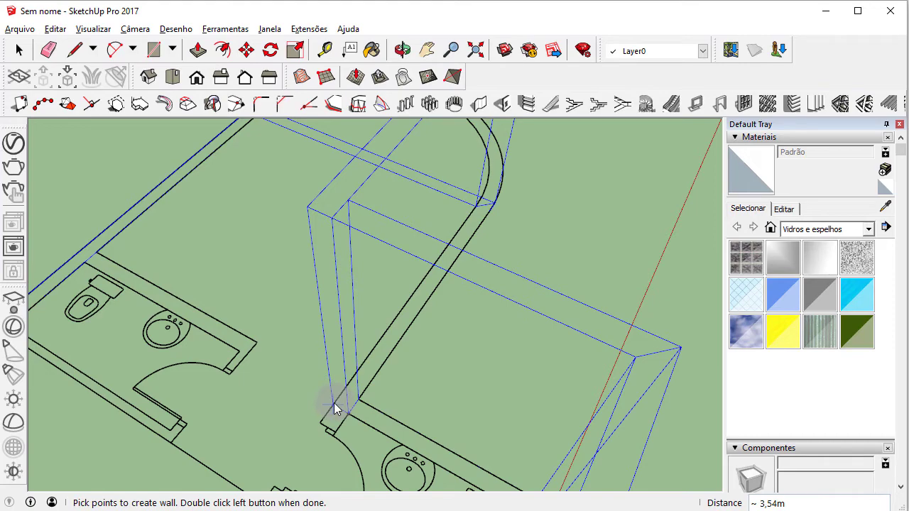
{"action": "double_click", "coordinate": [334, 406]}
{"action": "key", "text": "space"}
{"action": "scroll", "coordinate": [381, 345], "scroll_direction": "down", "scroll_amount": 3}
{"action": "mouse_move", "coordinate": [381, 345]}
{"action": "middle_mouse_down"}
{"action": "mouse_move", "coordinate": [422, 386]}
{"action": "mouse_move", "coordinate": [529, 201]}
{"action": "mouse_move", "coordinate": [379, 345]}
{"action": "mouse_move", "coordinate": [314, 345]}
{"action": "mouse_move", "coordinate": [345, 361]}
{"action": "mouse_move", "coordinate": [605, 362]}
{"action": "mouse_move", "coordinate": [654, 345]}
{"action": "middle_mouse_up"}
{"action": "left_click", "coordinate": [351, 363]}
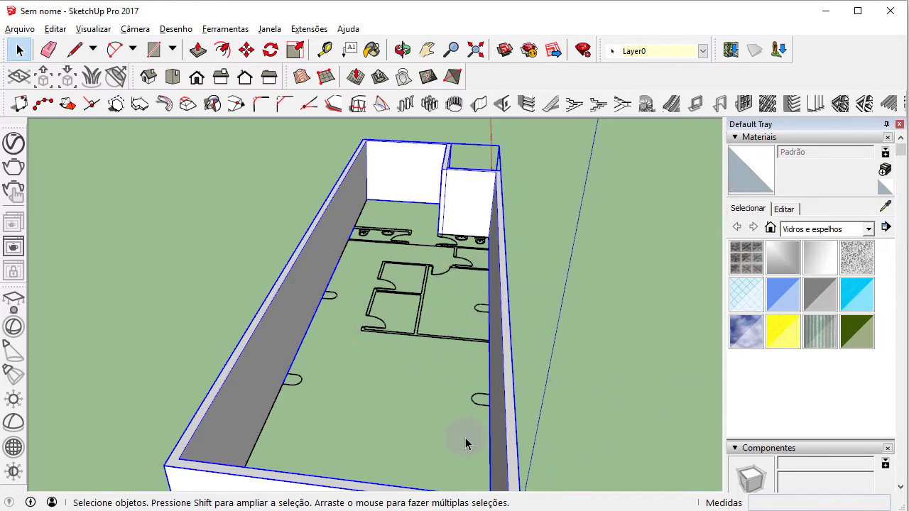
Reopen 1001bit Build Wall, change the thickness to 0,1 m, and start placing walls
{"action": "mouse_move", "coordinate": [377, 406]}
{"action": "middle_mouse_down"}
{"action": "mouse_move", "coordinate": [400, 388]}
{"action": "mouse_move", "coordinate": [365, 462]}
{"action": "mouse_move", "coordinate": [439, 282]}
{"action": "middle_mouse_up"}
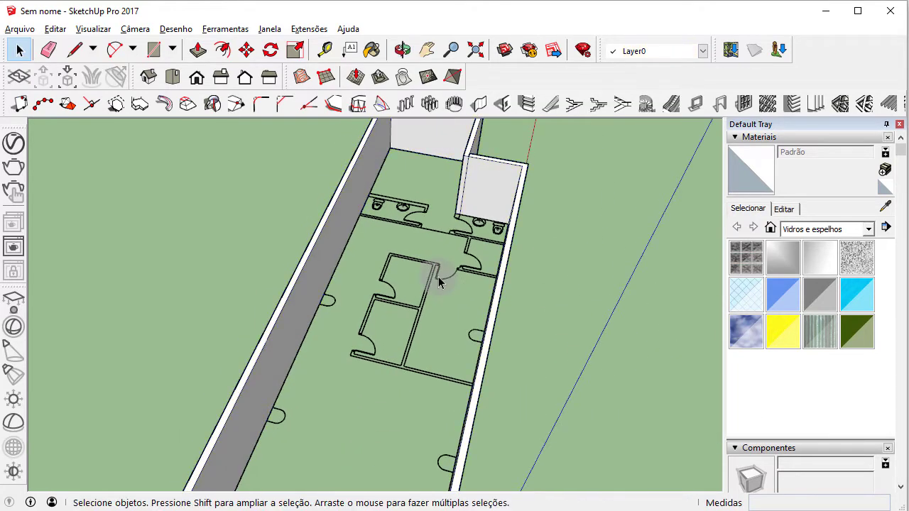
{"action": "left_click", "coordinate": [478, 103]}
{"action": "type", "text": "0.1"}
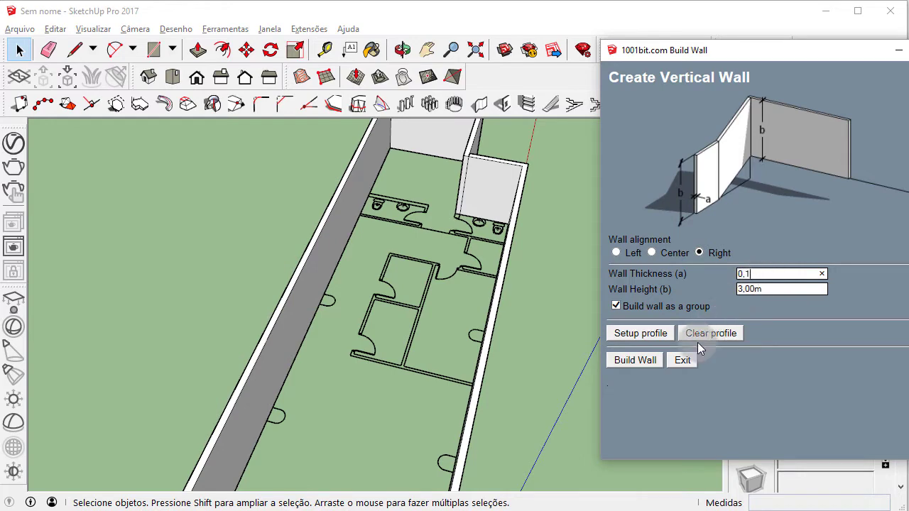
{"action": "left_click", "coordinate": [644, 362]}
{"action": "left_click", "coordinate": [781, 292]}
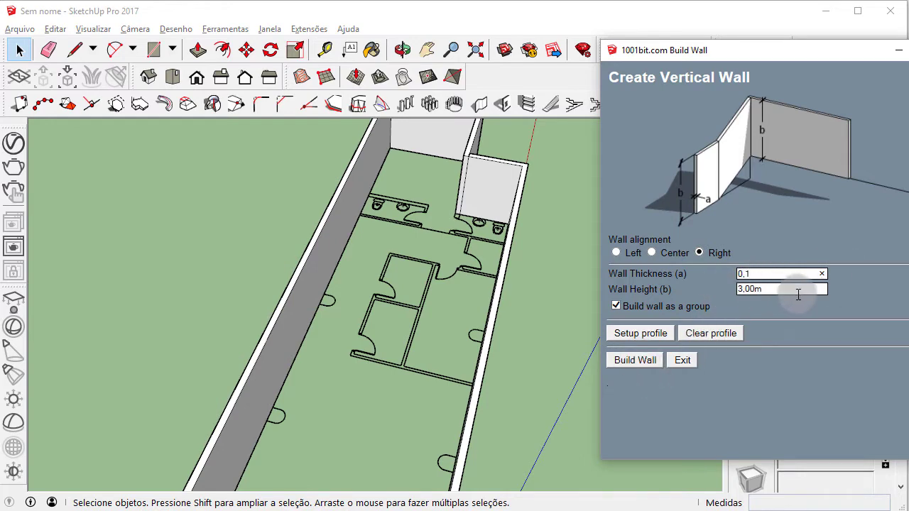
{"action": "left_click", "coordinate": [637, 361]}
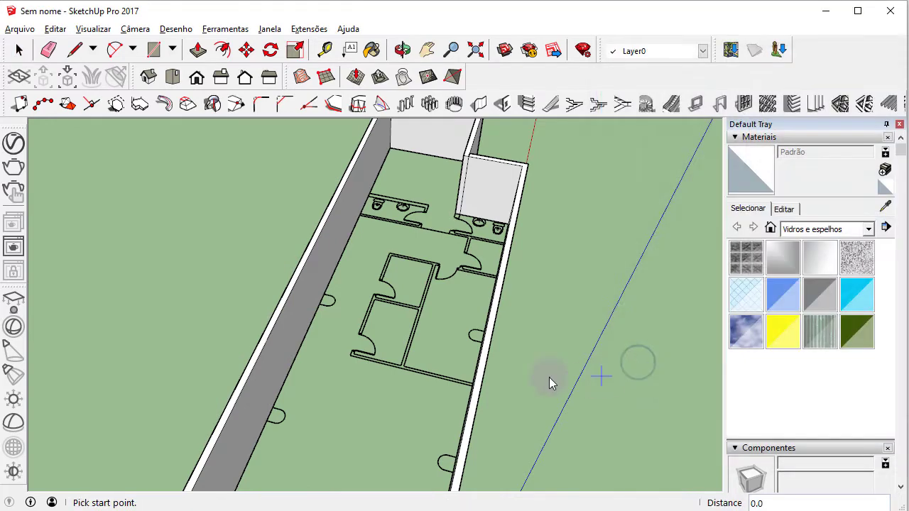
Start the 0,1 m interior partition at the outer wall, fixing its left-end and junction corners
{"action": "middle_click_drag", "start_coordinate": [549, 377], "coordinate": [475, 385]}
{"action": "scroll", "coordinate": [523, 354], "scroll_direction": "up", "scroll_amount": 3}
{"action": "scroll", "coordinate": [537, 343], "scroll_direction": "up", "scroll_amount": 2}
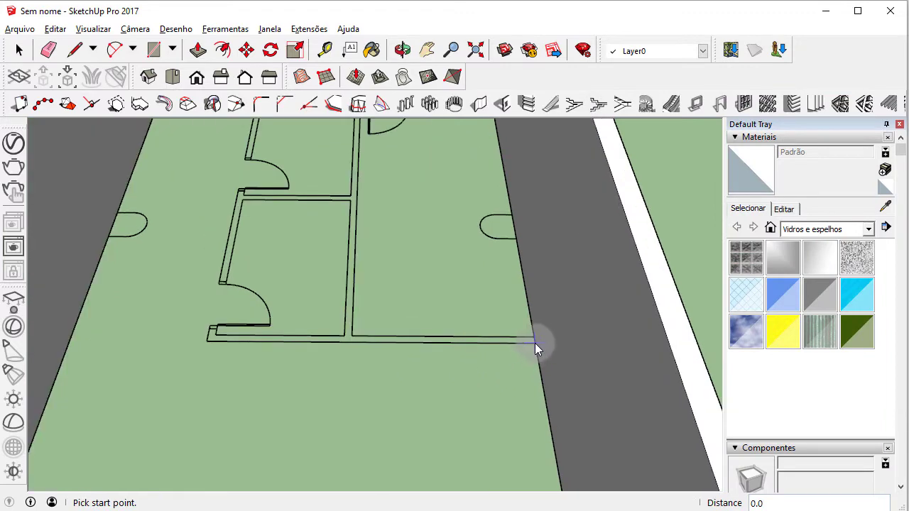
{"action": "left_click", "coordinate": [531, 332]}
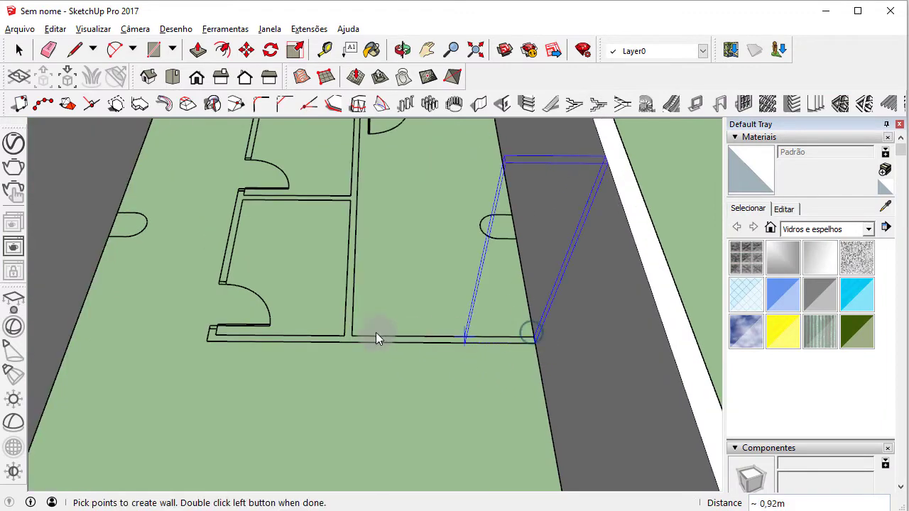
{"action": "scroll", "coordinate": [216, 333], "scroll_direction": "up", "scroll_amount": 1}
{"action": "left_click", "coordinate": [216, 339]}
{"action": "scroll", "coordinate": [241, 236], "scroll_direction": "down", "scroll_amount": 3}
{"action": "scroll", "coordinate": [246, 225], "scroll_direction": "down", "scroll_amount": 3}
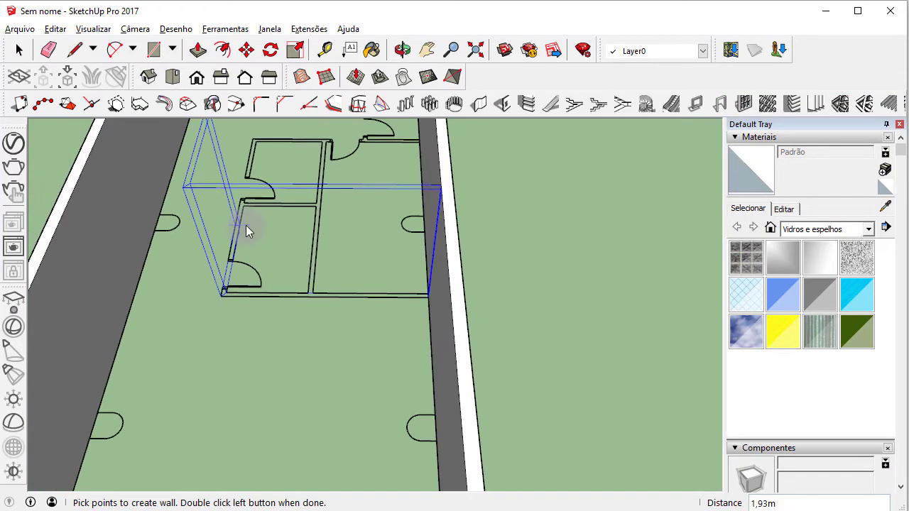
{"action": "middle_click_drag", "start_coordinate": [246, 225], "coordinate": [276, 290]}
{"action": "scroll", "coordinate": [291, 386], "scroll_direction": "up", "scroll_amount": 3}
{"action": "scroll", "coordinate": [259, 351], "scroll_direction": "up", "scroll_amount": 2}
{"action": "scroll", "coordinate": [266, 335], "scroll_direction": "up", "scroll_amount": 2}
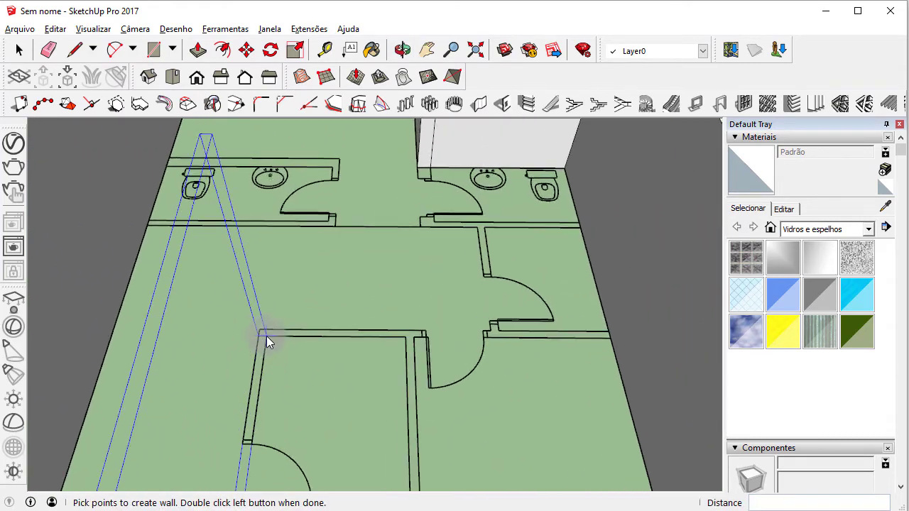
{"action": "left_click", "coordinate": [267, 335]}
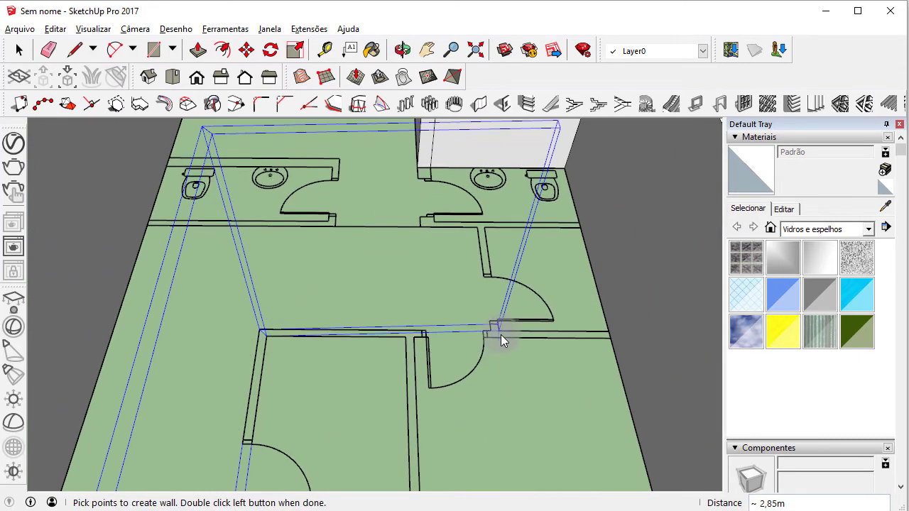
Continue the partition past the door opening and bathroom junction, ending at the outer wall
{"action": "scroll", "coordinate": [501, 339], "scroll_direction": "up", "scroll_amount": 2}
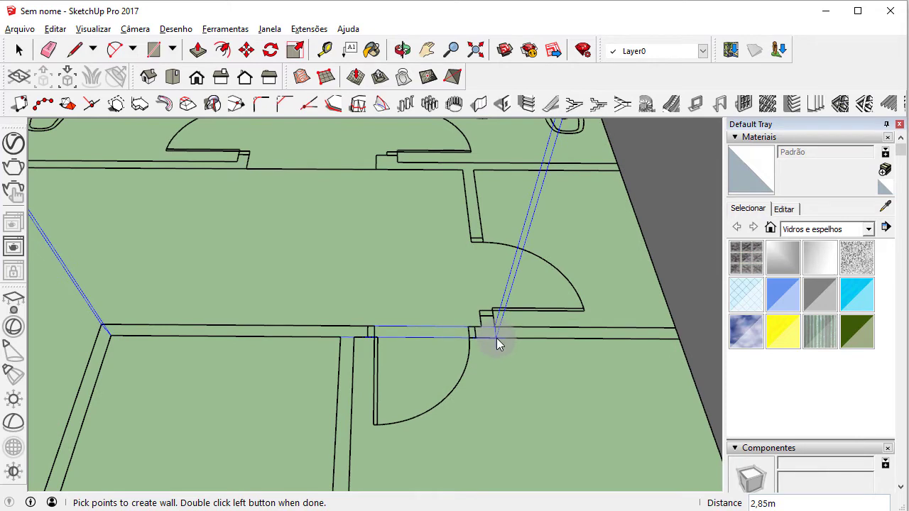
{"action": "left_click", "coordinate": [497, 338]}
{"action": "middle_click_drag", "start_coordinate": [489, 196], "coordinate": [449, 359]}
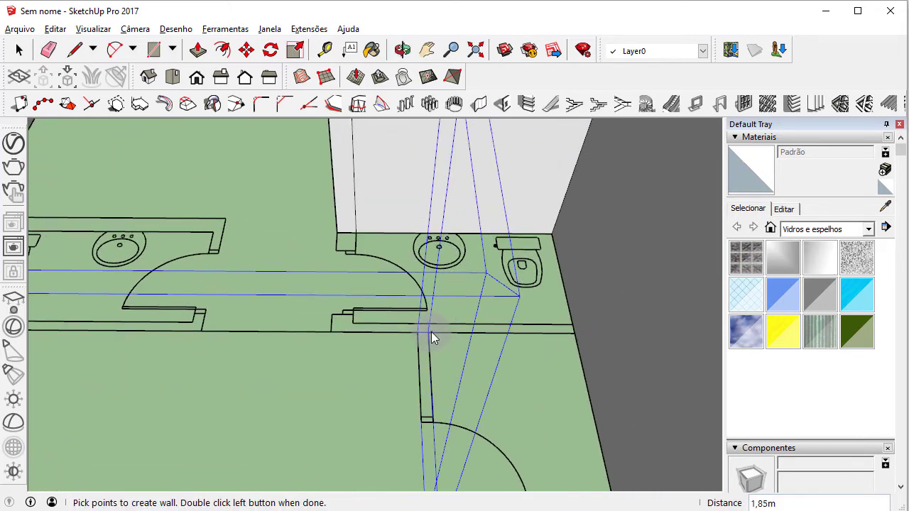
{"action": "left_click", "coordinate": [431, 332]}
{"action": "left_click", "coordinate": [570, 340]}
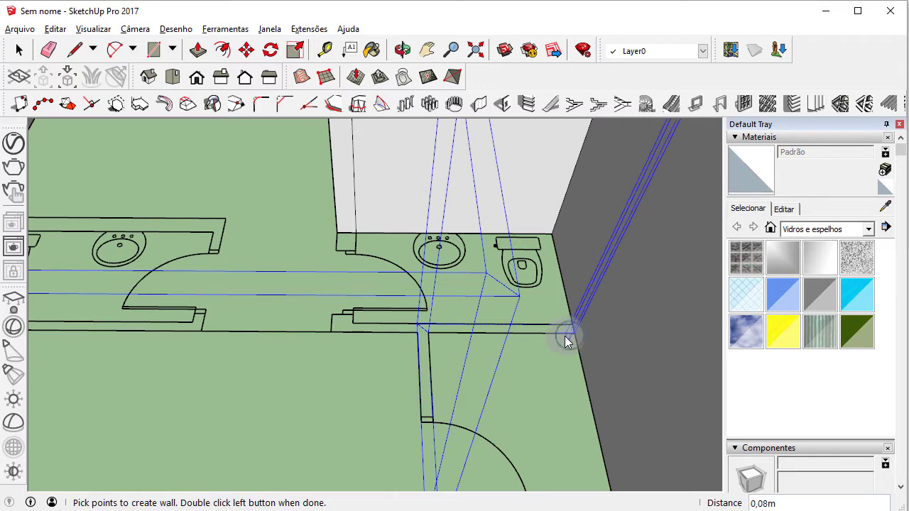
{"action": "middle_click_drag", "start_coordinate": [568, 335], "coordinate": [576, 345]}
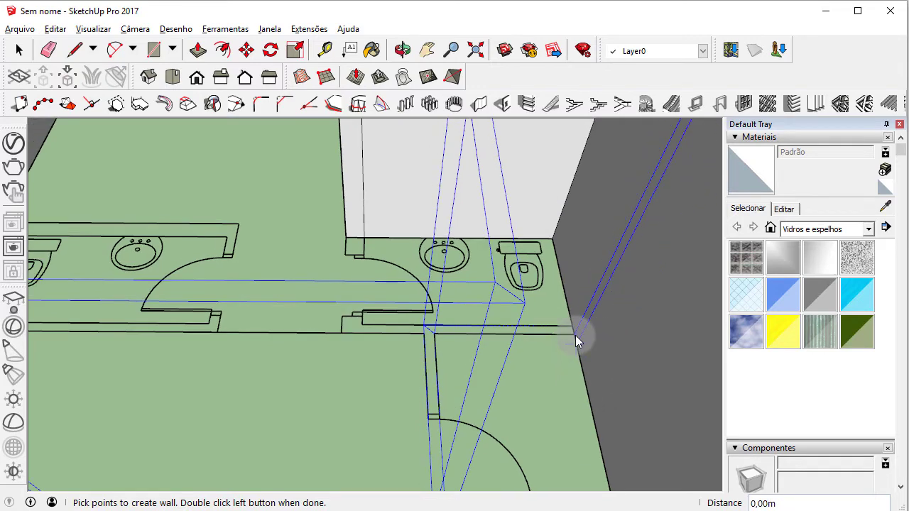
{"action": "scroll", "coordinate": [574, 337], "scroll_direction": "up", "scroll_amount": 2}
{"action": "scroll", "coordinate": [581, 354], "scroll_direction": "up", "scroll_amount": 2}
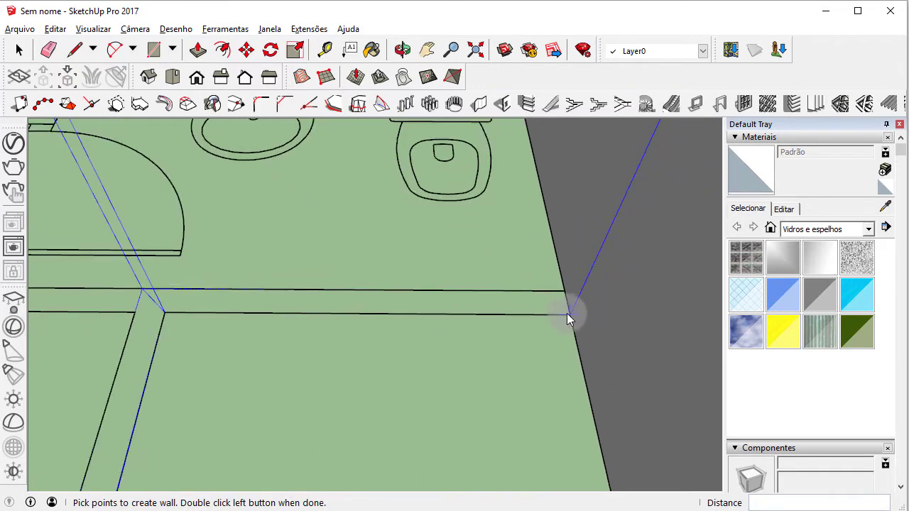
{"action": "scroll", "coordinate": [568, 314], "scroll_direction": "down", "scroll_amount": 5}
{"action": "key", "text": "space"}
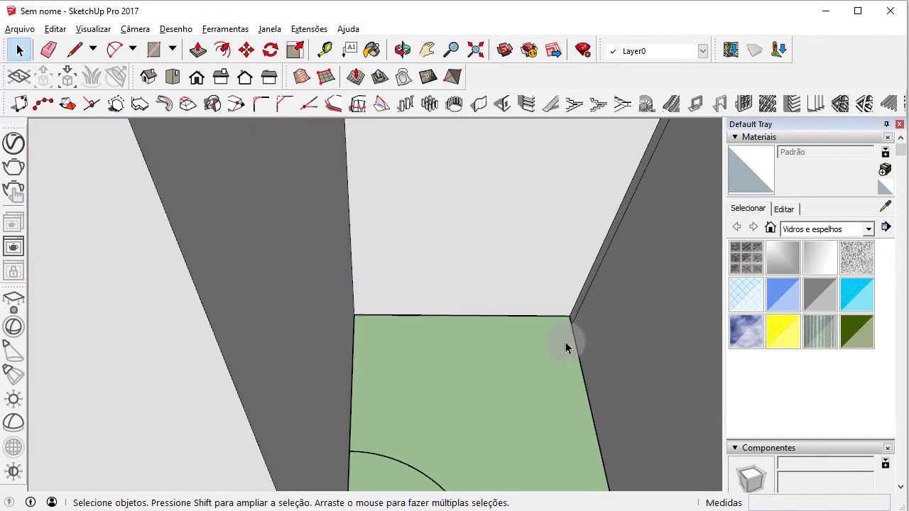
Orbit and zoom around the rooms until the walls stand upright, facing the room squarely
{"action": "mouse_move", "coordinate": [544, 345]}
{"action": "middle_mouse_down"}
{"action": "mouse_move", "coordinate": [401, 427]}
{"action": "mouse_move", "coordinate": [437, 424]}
{"action": "middle_mouse_up"}
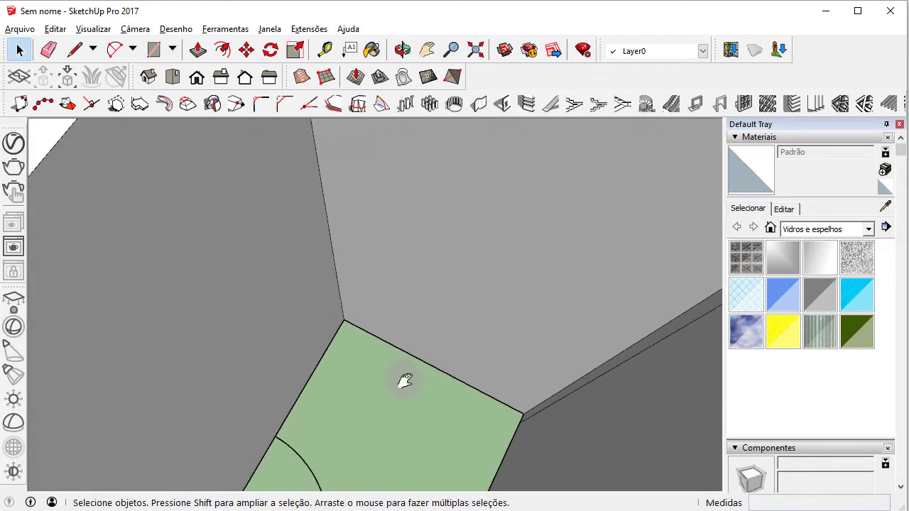
{"action": "scroll", "coordinate": [405, 361], "scroll_direction": "down", "scroll_amount": 3}
{"action": "scroll", "coordinate": [416, 382], "scroll_direction": "down", "scroll_amount": 2}
{"action": "mouse_move", "coordinate": [415, 383]}
{"action": "middle_mouse_down"}
{"action": "mouse_move", "coordinate": [426, 240]}
{"action": "mouse_move", "coordinate": [422, 345]}
{"action": "middle_mouse_up"}
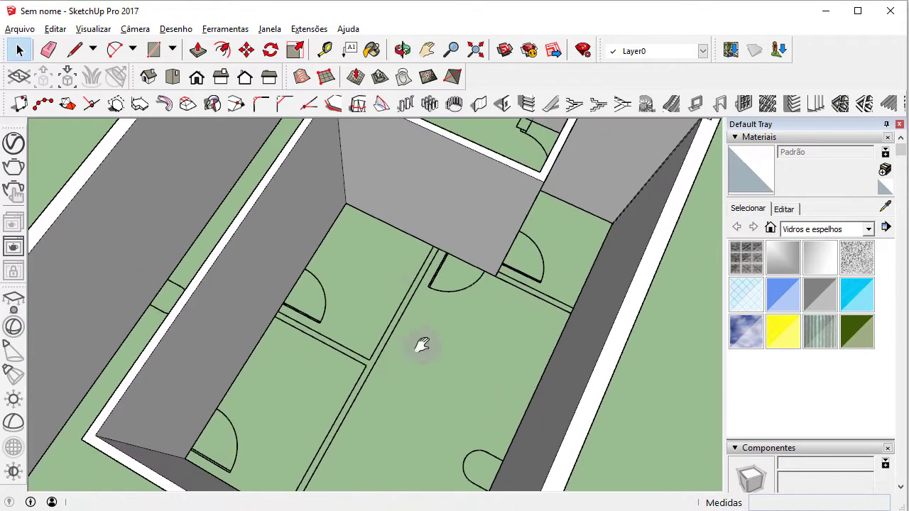
{"action": "scroll", "coordinate": [507, 349], "scroll_direction": "up", "scroll_amount": 1}
{"action": "scroll", "coordinate": [498, 396], "scroll_direction": "up", "scroll_amount": 2}
{"action": "middle_click_drag", "start_coordinate": [498, 389], "coordinate": [432, 364]}
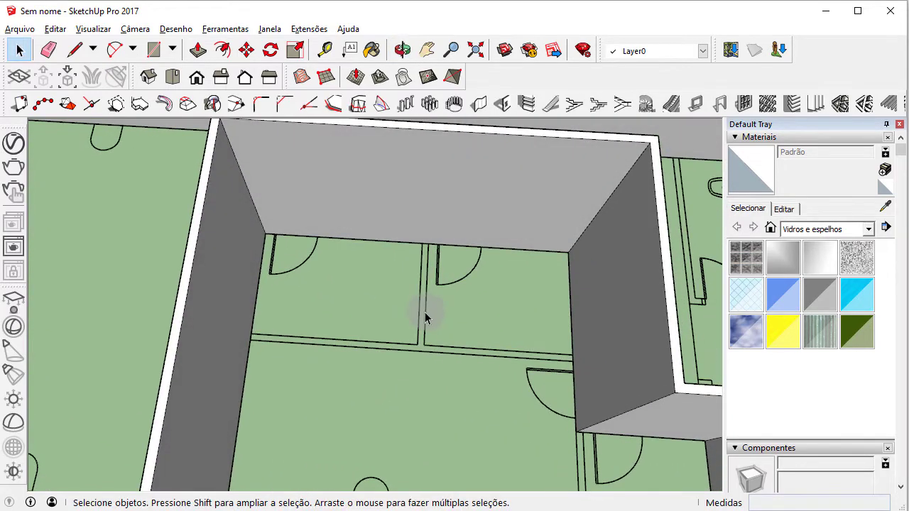
Build a trial wall along the corridor line to the far corner, after cancelling a misplaced start
{"action": "left_click", "coordinate": [478, 104]}
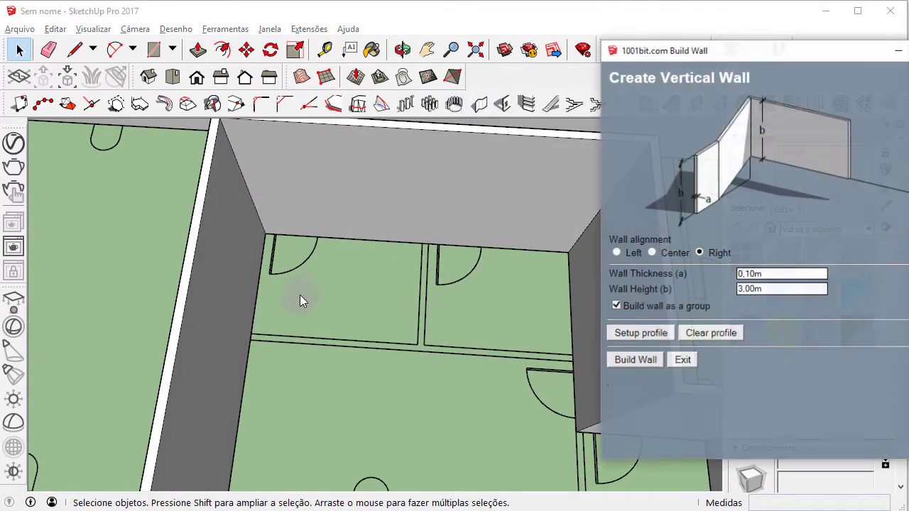
{"action": "left_click", "coordinate": [649, 364]}
{"action": "scroll", "coordinate": [252, 344], "scroll_direction": "up", "scroll_amount": 2}
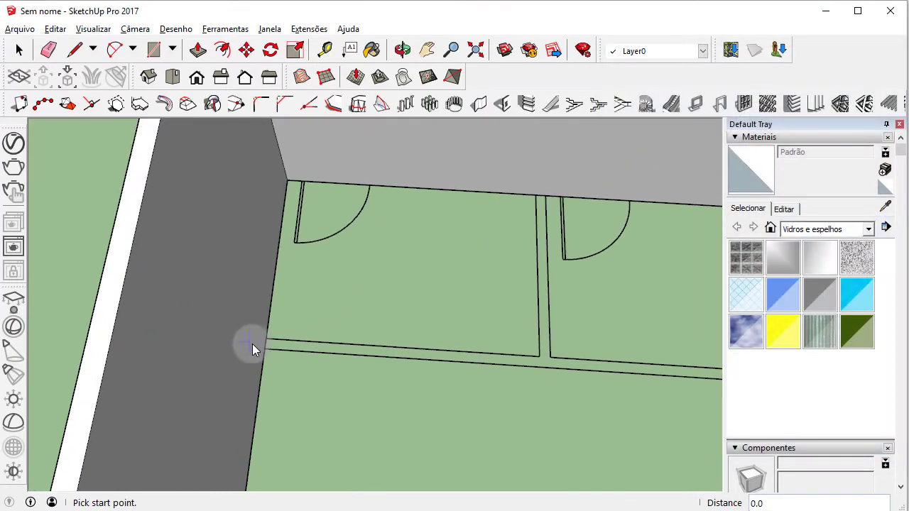
{"action": "left_click", "coordinate": [263, 338]}
{"action": "scroll", "coordinate": [426, 345], "scroll_direction": "down", "scroll_amount": 3}
{"action": "key", "text": "Escape"}
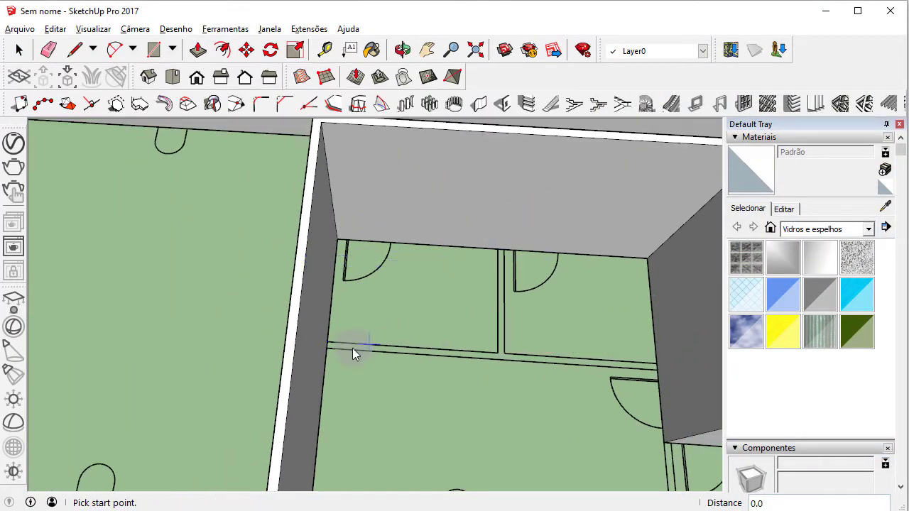
{"action": "scroll", "coordinate": [342, 348], "scroll_direction": "up", "scroll_amount": 2}
{"action": "left_click", "coordinate": [342, 348]}
{"action": "scroll", "coordinate": [525, 365], "scroll_direction": "down", "scroll_amount": 2}
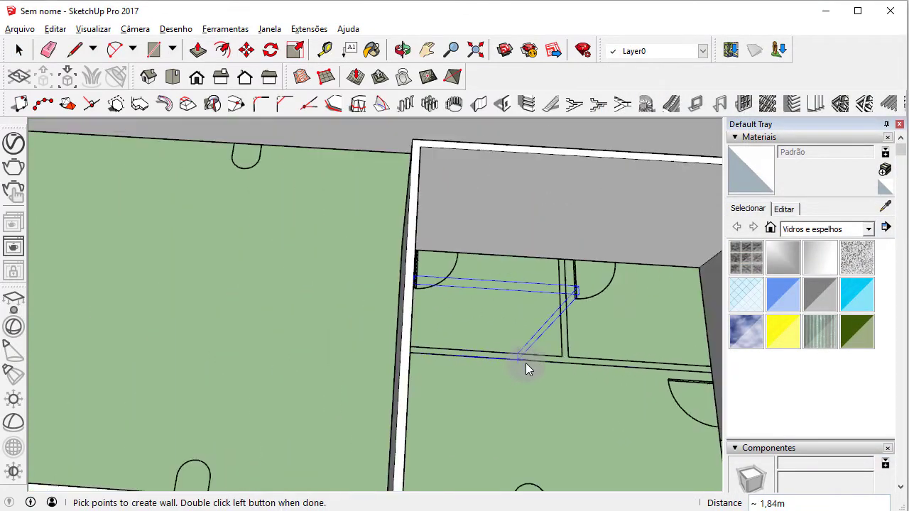
{"action": "mouse_move", "coordinate": [525, 366]}
{"action": "middle_mouse_down"}
{"action": "mouse_move", "coordinate": [561, 365]}
{"action": "mouse_move", "coordinate": [546, 366]}
{"action": "middle_mouse_up"}
{"action": "scroll", "coordinate": [571, 380], "scroll_direction": "up", "scroll_amount": 1}
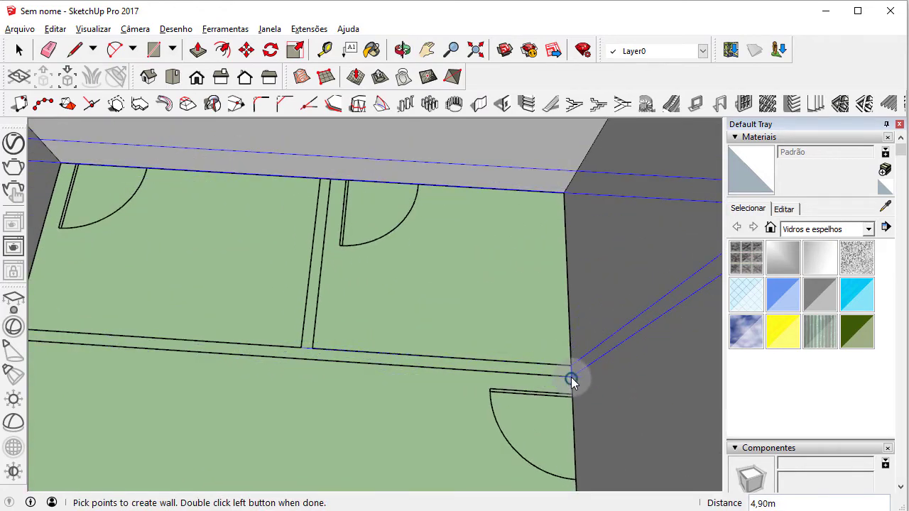
{"action": "left_click", "coordinate": [570, 377]}
{"action": "double_click", "coordinate": [571, 377]}
Select the new cross-room wall and delete it
{"action": "scroll", "coordinate": [575, 380], "scroll_direction": "down", "scroll_amount": 3}
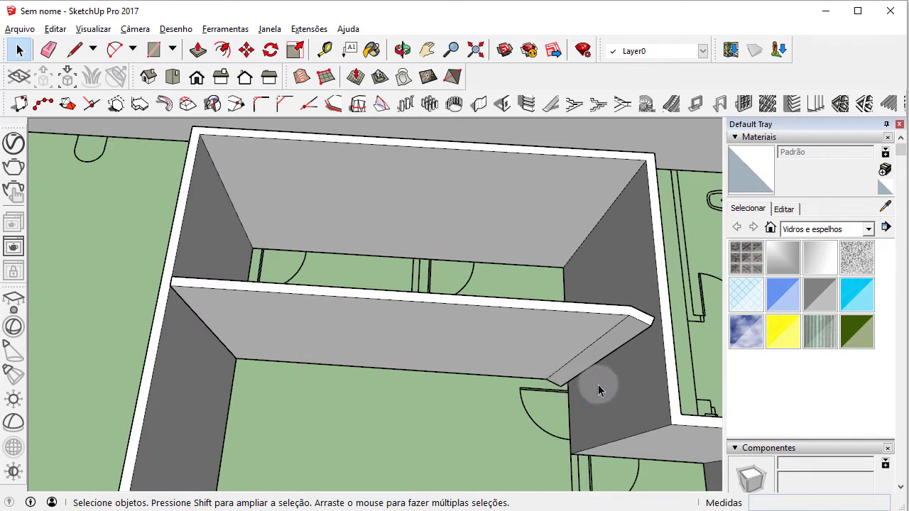
{"action": "scroll", "coordinate": [582, 385], "scroll_direction": "up", "scroll_amount": 2}
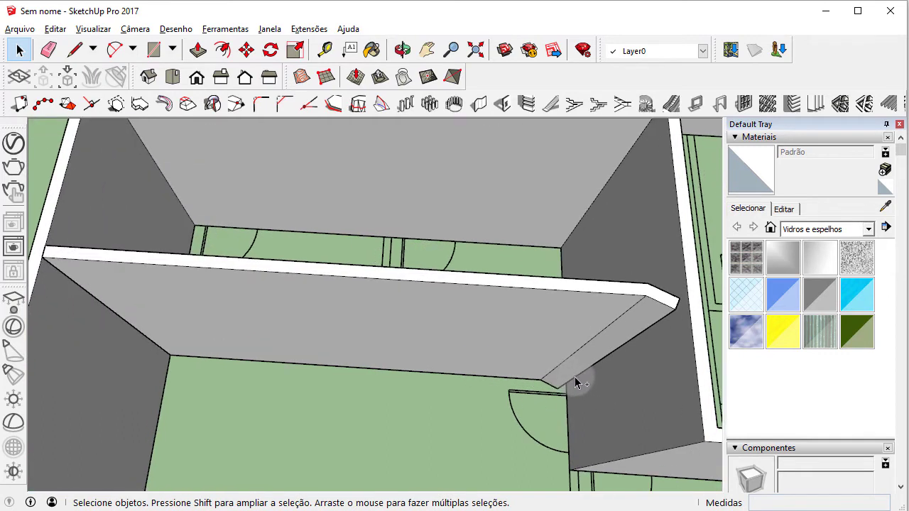
{"action": "left_click", "coordinate": [528, 346]}
{"action": "key", "text": "Delete"}
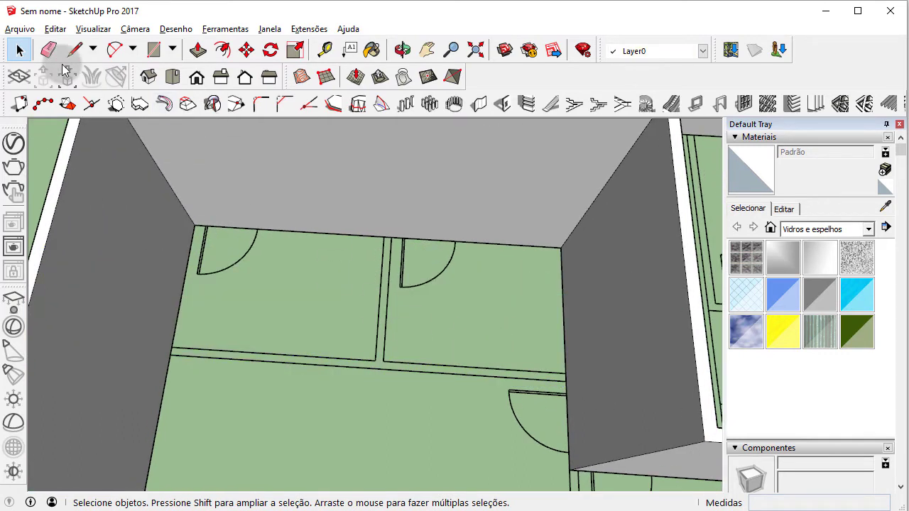
Rebuild the wall across the room from the left wall to the right wall corner
{"action": "left_click", "coordinate": [479, 105]}
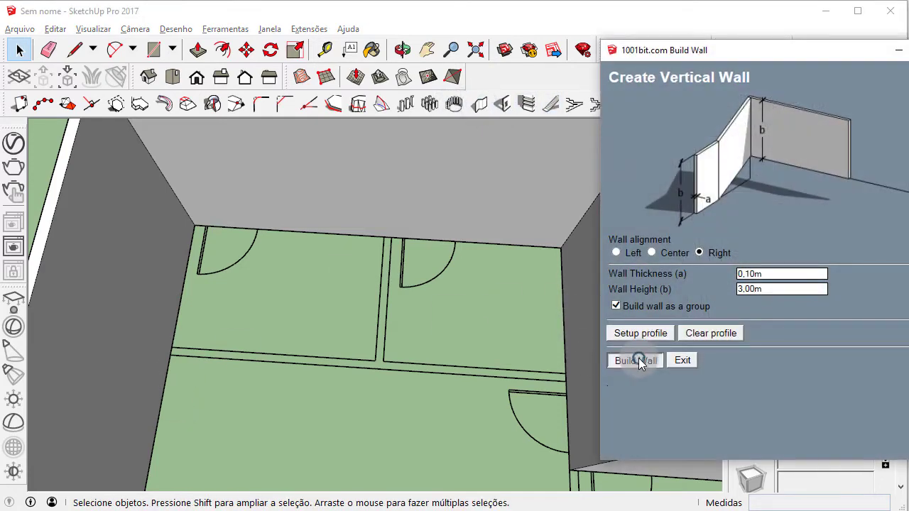
{"action": "left_click", "coordinate": [637, 361]}
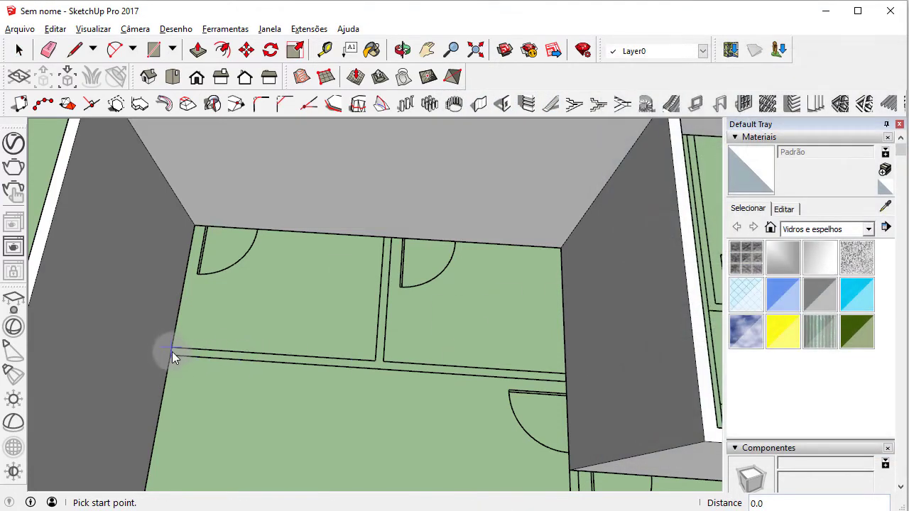
{"action": "left_click", "coordinate": [172, 351]}
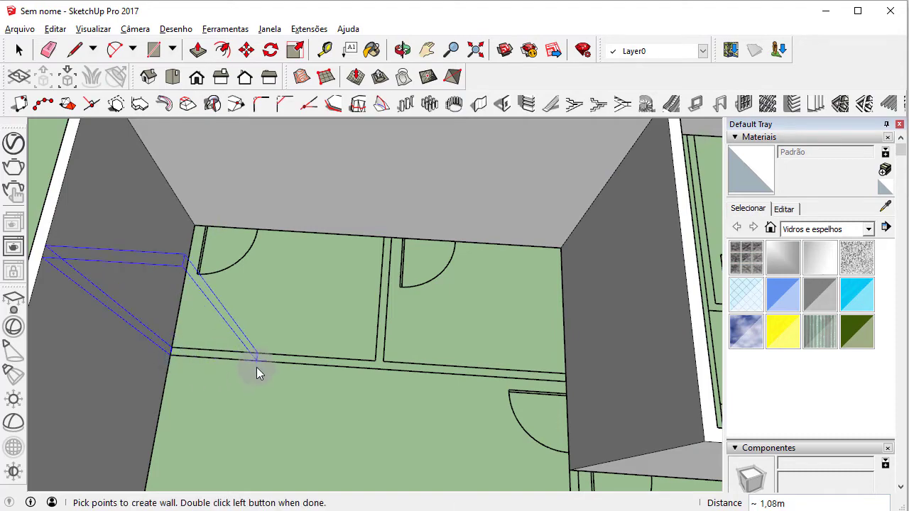
{"action": "double_click", "coordinate": [566, 380]}
{"action": "mouse_move", "coordinate": [568, 382]}
{"action": "middle_mouse_down"}
{"action": "mouse_move", "coordinate": [524, 304]}
{"action": "mouse_move", "coordinate": [317, 308]}
{"action": "mouse_move", "coordinate": [421, 382]}
{"action": "mouse_move", "coordinate": [300, 284]}
{"action": "middle_mouse_up"}
Add a short partition wall from the bathroom edge, then view the building from overhead
{"action": "left_click", "coordinate": [478, 104]}
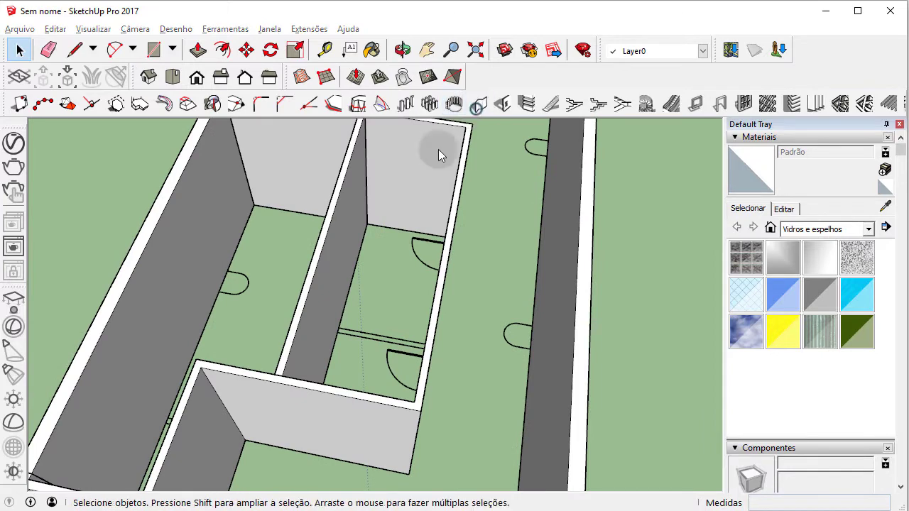
{"action": "left_click", "coordinate": [624, 358]}
{"action": "scroll", "coordinate": [332, 340], "scroll_direction": "up", "scroll_amount": 3}
{"action": "scroll", "coordinate": [337, 334], "scroll_direction": "up", "scroll_amount": 1}
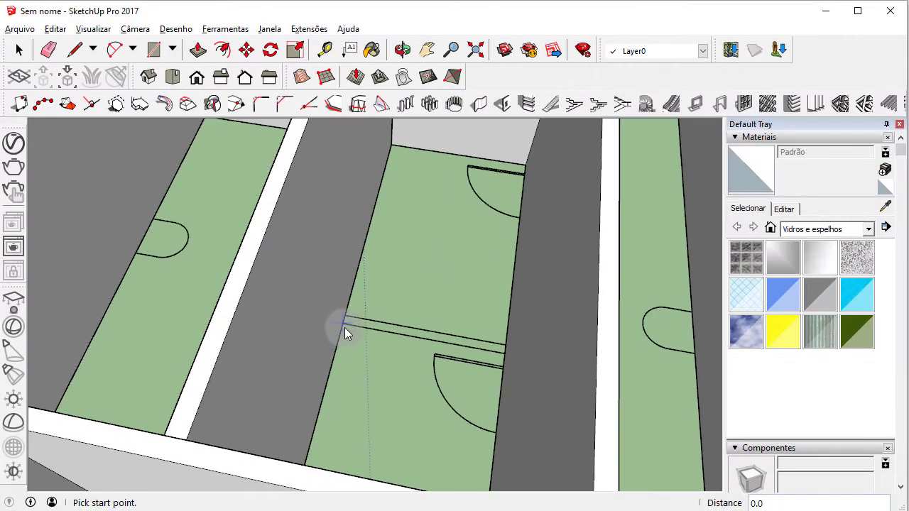
{"action": "left_click", "coordinate": [346, 322]}
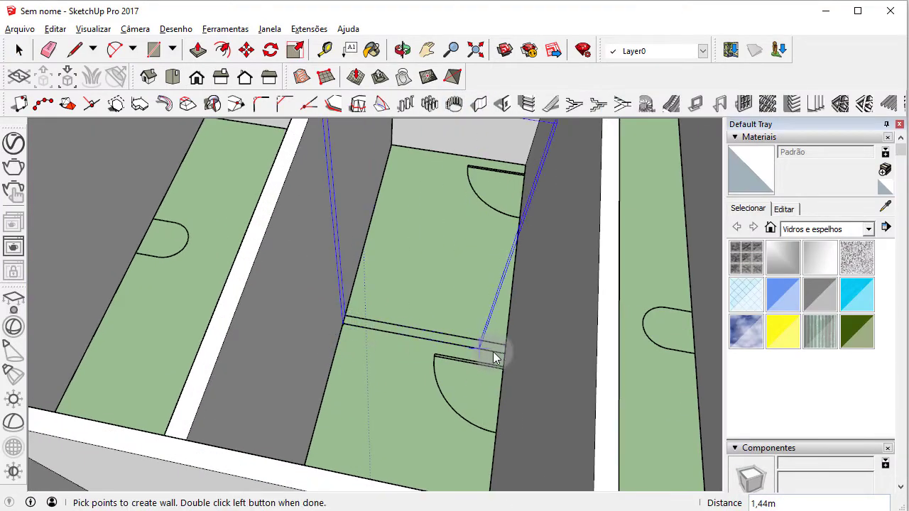
{"action": "double_click", "coordinate": [504, 353]}
{"action": "scroll", "coordinate": [495, 357], "scroll_direction": "down", "scroll_amount": 5}
{"action": "mouse_move", "coordinate": [494, 357]}
{"action": "middle_mouse_down"}
{"action": "mouse_move", "coordinate": [193, 331]}
{"action": "mouse_move", "coordinate": [266, 402]}
{"action": "mouse_move", "coordinate": [386, 462]}
{"action": "mouse_move", "coordinate": [357, 330]}
{"action": "mouse_move", "coordinate": [507, 345]}
{"action": "mouse_move", "coordinate": [436, 327]}
{"action": "mouse_move", "coordinate": [445, 309]}
{"action": "middle_mouse_up"}
{"action": "scroll", "coordinate": [357, 331], "scroll_direction": "up", "scroll_amount": 3}
{"action": "scroll", "coordinate": [367, 319], "scroll_direction": "up", "scroll_amount": 3}
{"action": "scroll", "coordinate": [436, 327], "scroll_direction": "up", "scroll_amount": 2}
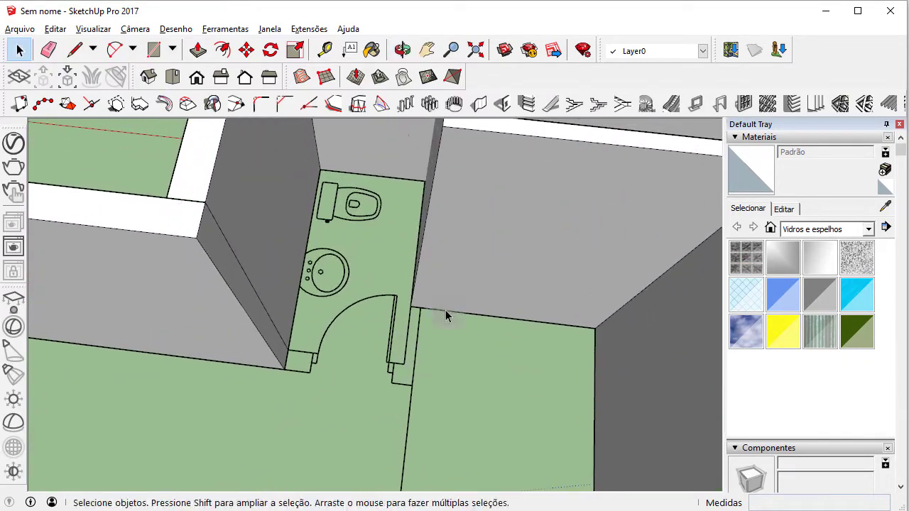
Build a 0,20m-thick wall with 1001bit across the bathroom front
{"action": "left_click", "coordinate": [480, 105]}
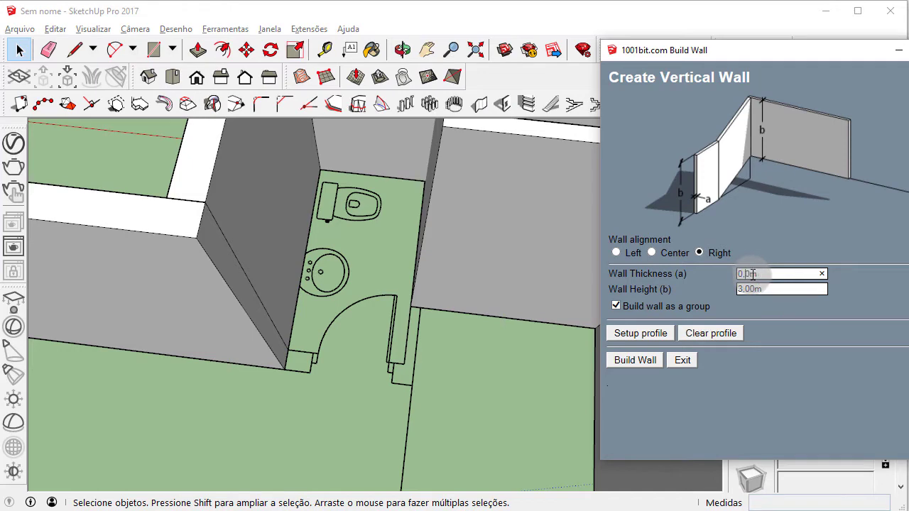
{"action": "left_click", "coordinate": [628, 360]}
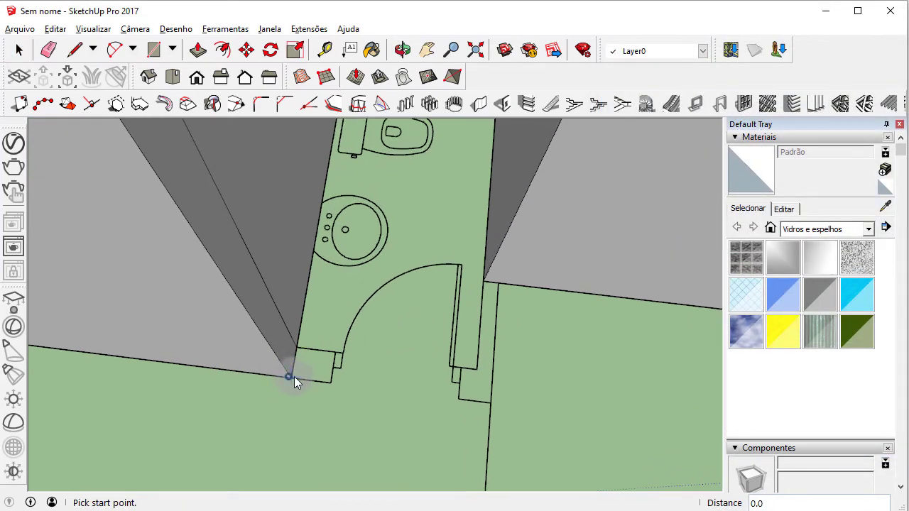
{"action": "left_click", "coordinate": [294, 377]}
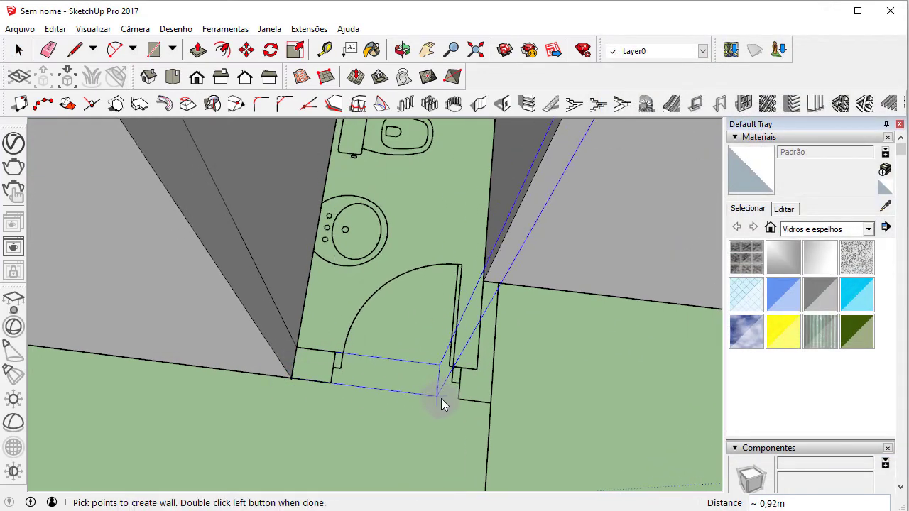
{"action": "double_click", "coordinate": [489, 401]}
{"action": "mouse_move", "coordinate": [558, 406]}
{"action": "middle_mouse_down"}
{"action": "mouse_move", "coordinate": [374, 349]}
{"action": "mouse_move", "coordinate": [305, 375]}
{"action": "mouse_move", "coordinate": [416, 381]}
{"action": "middle_mouse_up"}
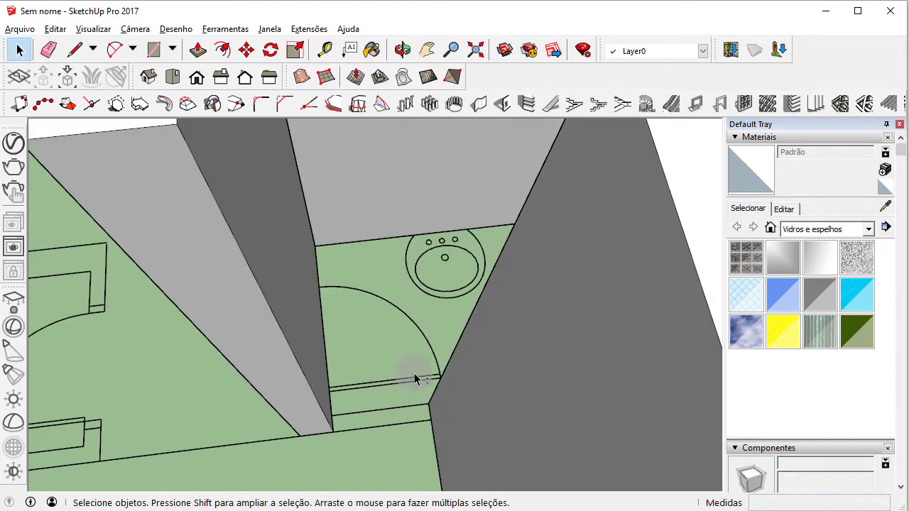
Change the wall thickness to 0,1 and draw a short partition between two walls
{"action": "left_click", "coordinate": [479, 104]}
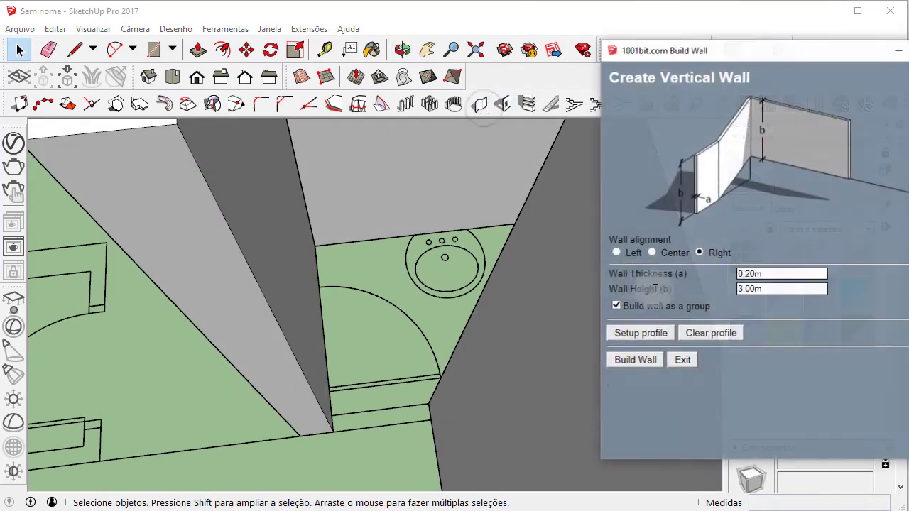
{"action": "double_click", "coordinate": [787, 274]}
{"action": "type", "text": "0,1"}
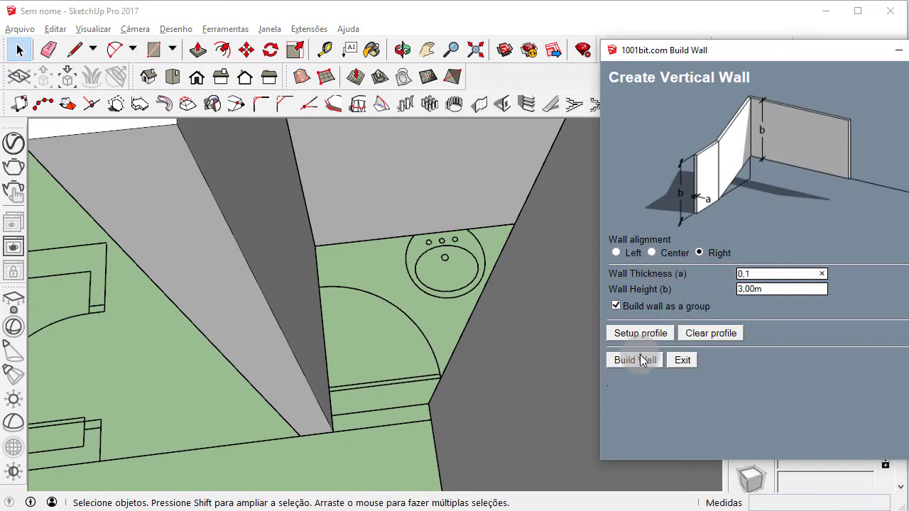
{"action": "left_click", "coordinate": [643, 361]}
{"action": "left_click", "coordinate": [334, 433]}
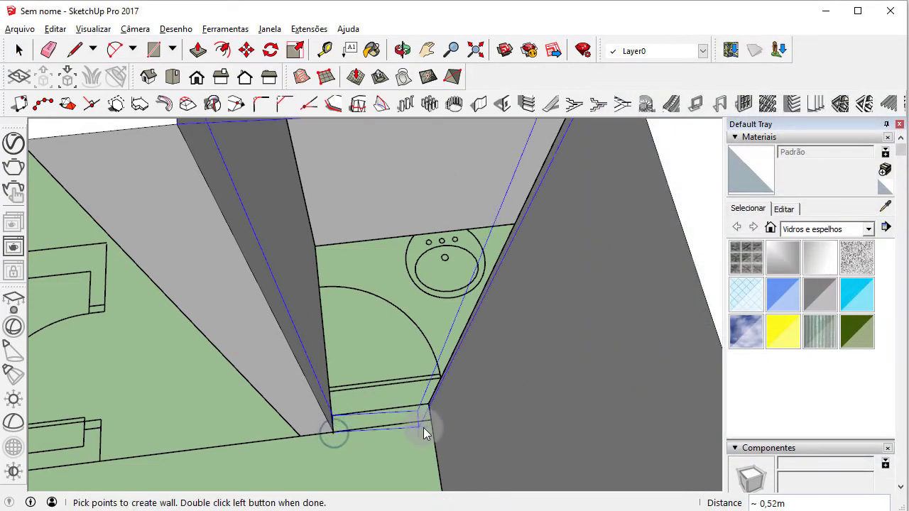
{"action": "double_click", "coordinate": [430, 420]}
{"action": "mouse_move", "coordinate": [441, 403]}
{"action": "middle_mouse_down"}
{"action": "mouse_move", "coordinate": [338, 390]}
{"action": "mouse_move", "coordinate": [653, 310]}
{"action": "mouse_move", "coordinate": [497, 300]}
{"action": "mouse_move", "coordinate": [474, 312]}
{"action": "mouse_move", "coordinate": [483, 380]}
{"action": "mouse_move", "coordinate": [487, 362]}
{"action": "mouse_move", "coordinate": [459, 311]}
{"action": "mouse_move", "coordinate": [501, 284]}
{"action": "mouse_move", "coordinate": [328, 308]}
{"action": "middle_mouse_up"}
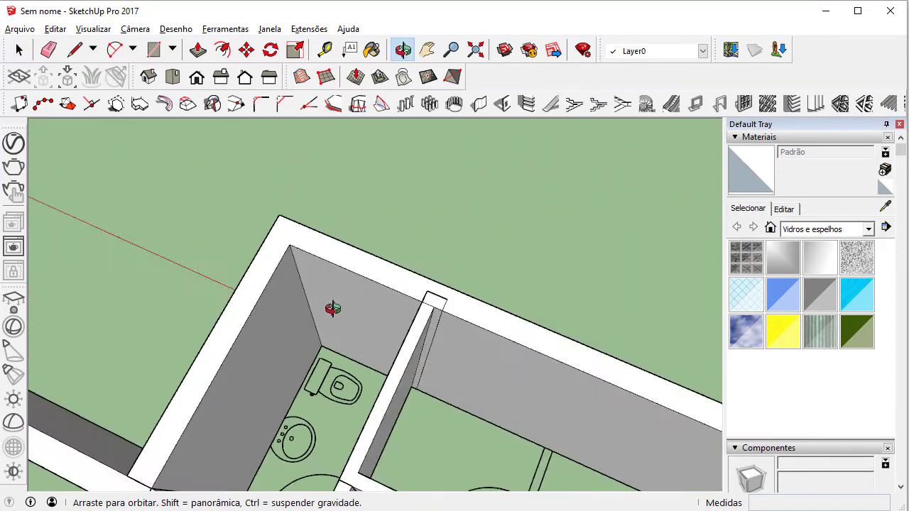
Enter the partition wall group and draw a line at its corner junction
{"action": "scroll", "coordinate": [405, 329], "scroll_direction": "up", "scroll_amount": 3}
{"action": "scroll", "coordinate": [370, 349], "scroll_direction": "up", "scroll_amount": 2}
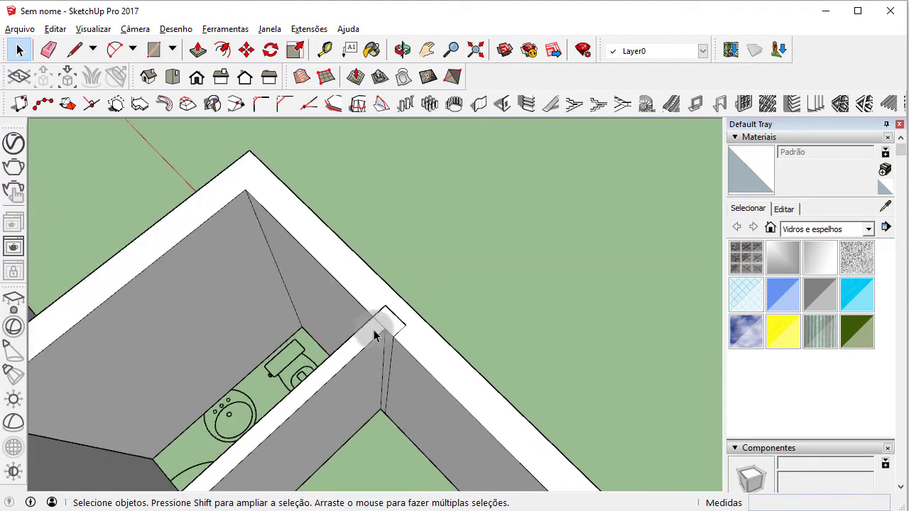
{"action": "scroll", "coordinate": [370, 347], "scroll_direction": "up", "scroll_amount": 2}
{"action": "double_click", "coordinate": [373, 344]}
{"action": "middle_click_drag", "start_coordinate": [377, 342], "coordinate": [386, 331]}
{"action": "key", "text": "l"}
{"action": "left_click", "coordinate": [388, 328]}
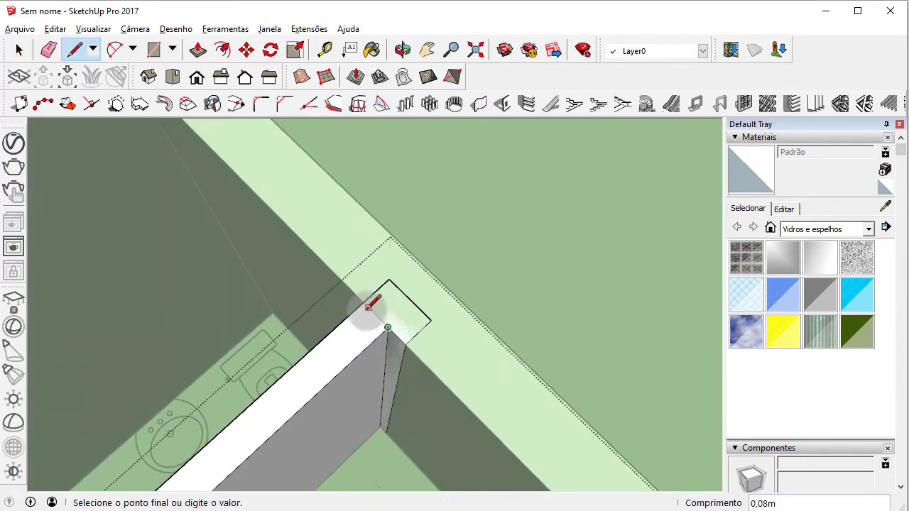
{"action": "key", "text": "space"}
Push/Pull the partition's protruding top down 3,00m
{"action": "key", "text": "p"}
{"action": "left_click_drag", "start_coordinate": [396, 320], "coordinate": [385, 434]}
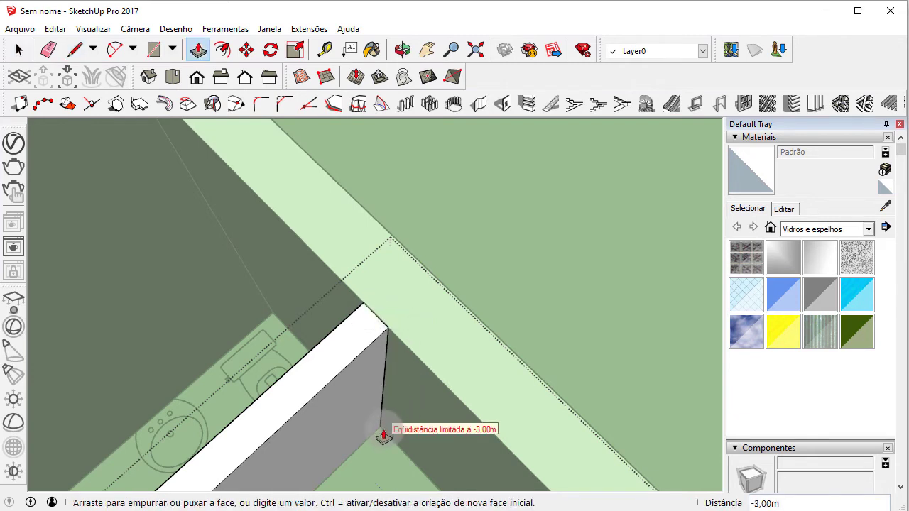
{"action": "right_click", "coordinate": [477, 301]}
{"action": "left_click", "coordinate": [464, 256]}
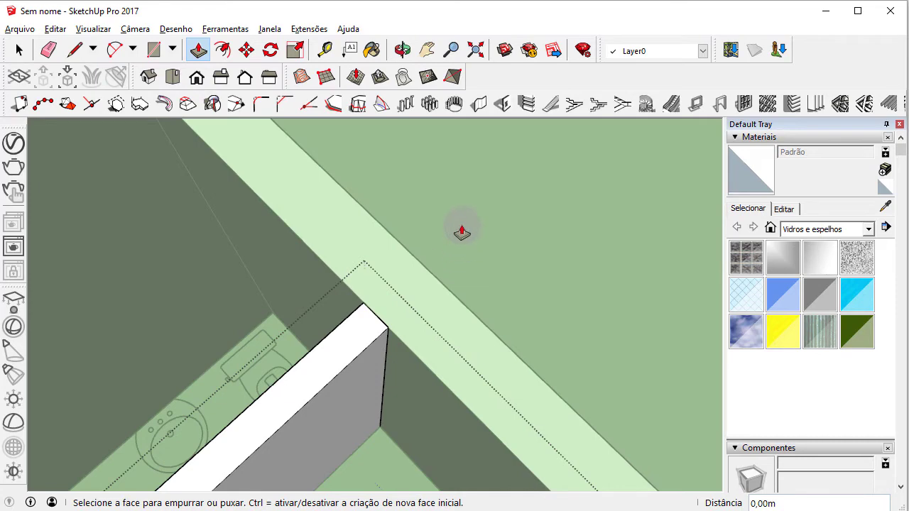
{"action": "key", "text": "space"}
Orbit and pan around the rooms to review the enclosed bathroom compartments
{"action": "scroll", "coordinate": [462, 227], "scroll_direction": "down", "scroll_amount": 3}
{"action": "mouse_move", "coordinate": [462, 227]}
{"action": "middle_mouse_down"}
{"action": "mouse_move", "coordinate": [561, 298]}
{"action": "mouse_move", "coordinate": [493, 307]}
{"action": "middle_mouse_up"}
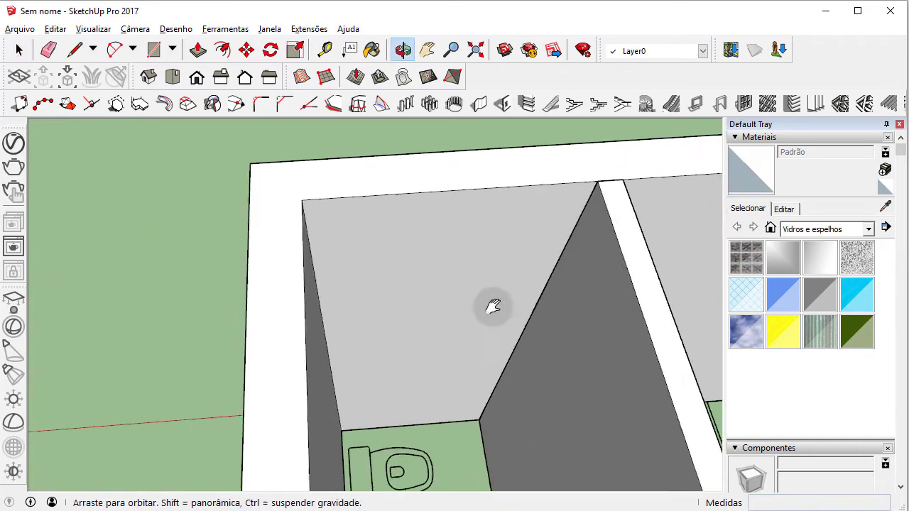
{"action": "scroll", "coordinate": [376, 375], "scroll_direction": "down", "scroll_amount": 3}
{"action": "middle_click_drag", "start_coordinate": [349, 420], "coordinate": [420, 404], "text": "shift"}
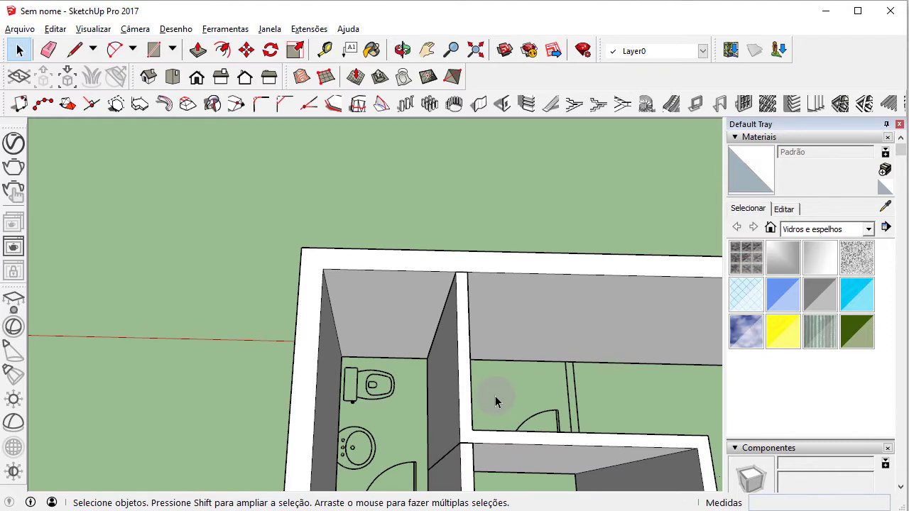
{"action": "scroll", "coordinate": [485, 368], "scroll_direction": "down", "scroll_amount": 3}
{"action": "mouse_move", "coordinate": [503, 369]}
{"action": "middle_mouse_down"}
{"action": "mouse_move", "coordinate": [462, 357]}
{"action": "mouse_move", "coordinate": [489, 361]}
{"action": "mouse_move", "coordinate": [343, 423]}
{"action": "mouse_move", "coordinate": [446, 394]}
{"action": "mouse_move", "coordinate": [430, 349]}
{"action": "middle_mouse_up"}
{"action": "scroll", "coordinate": [431, 348], "scroll_direction": "up", "scroll_amount": 3}
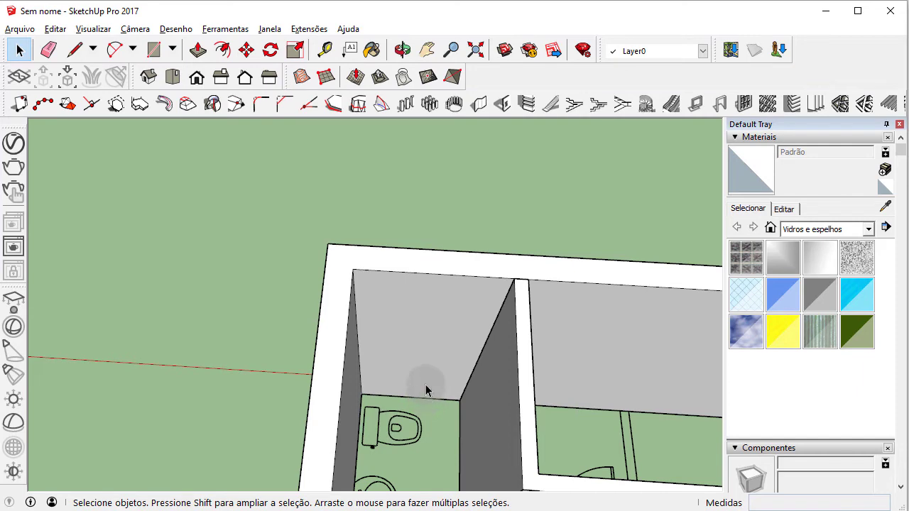
Cut a 0,60 × 0,60m opening in the back wall, 0,3 across and 1,50m up
{"action": "left_click", "coordinate": [505, 105]}
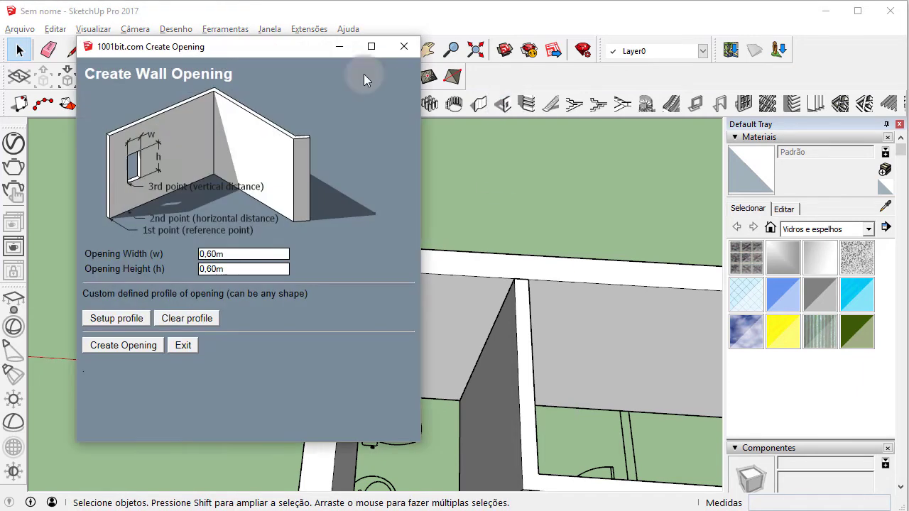
{"action": "left_click_drag", "start_coordinate": [278, 49], "coordinate": [781, 34]}
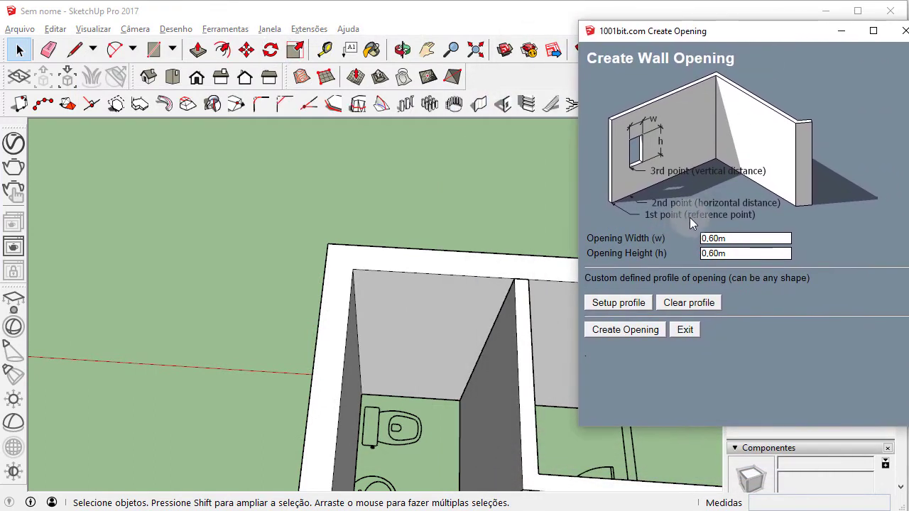
{"action": "left_click", "coordinate": [643, 331]}
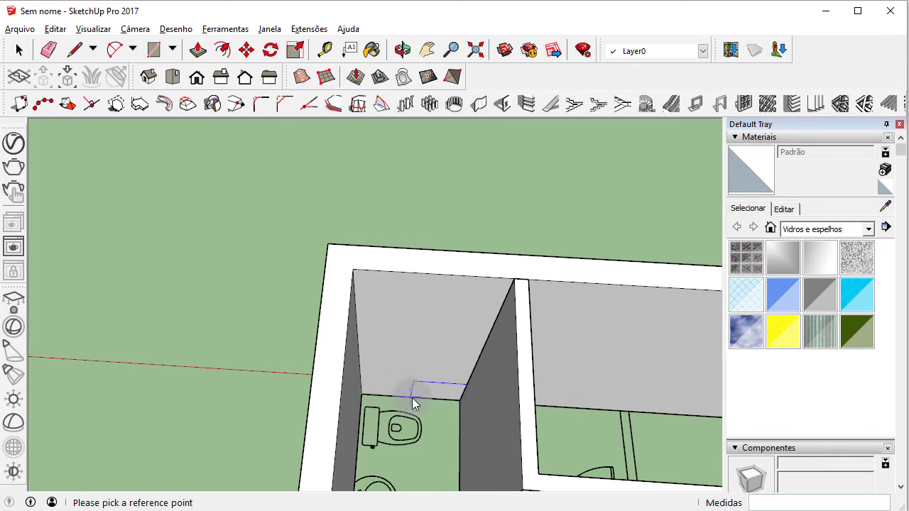
{"action": "left_click", "coordinate": [413, 397]}
{"action": "type", "text": "0,3"}
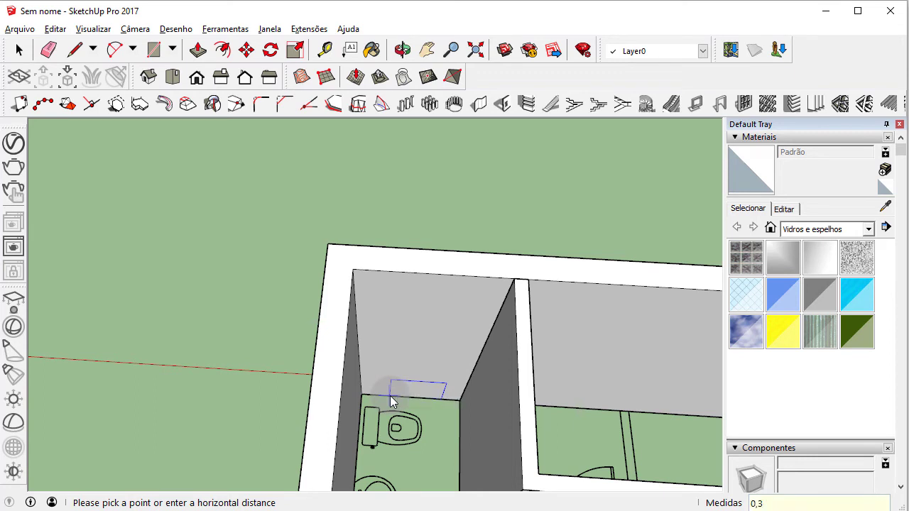
{"action": "type", "text": "1,5"}
{"action": "key", "text": "Return"}
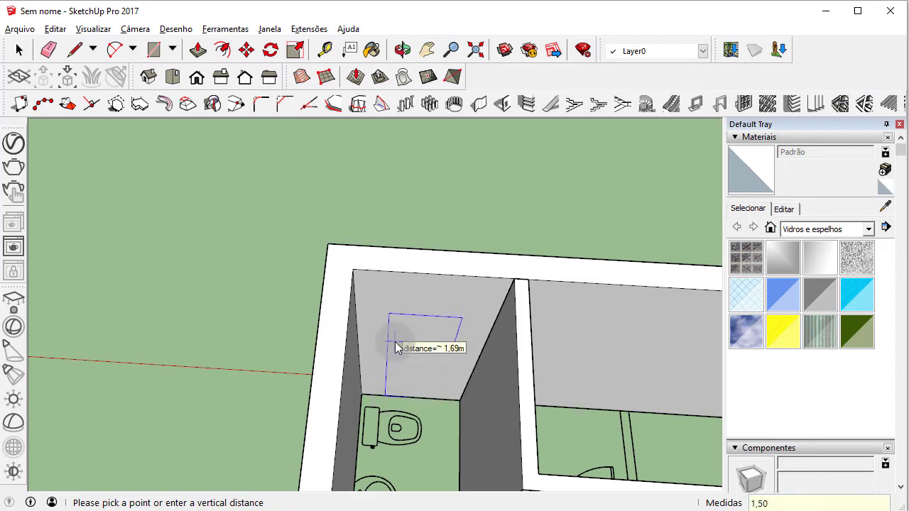
{"action": "key", "text": "Return"}
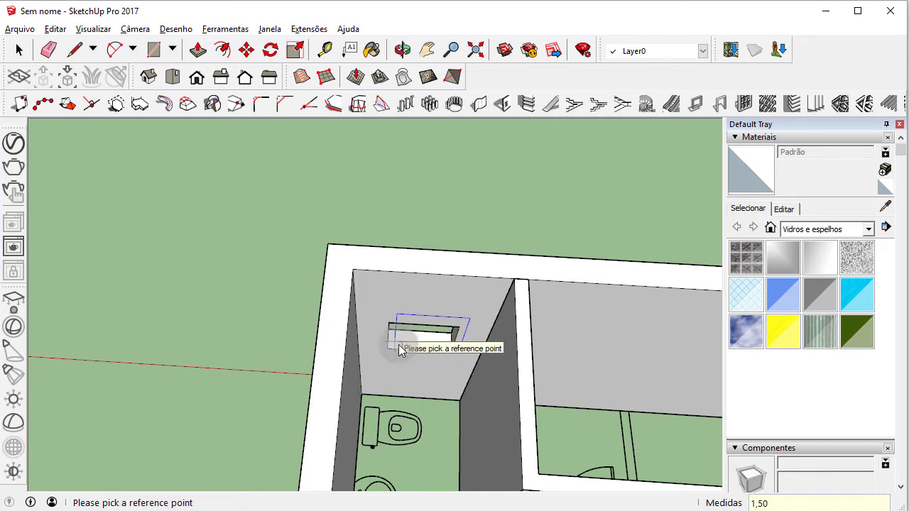
{"action": "mouse_move", "coordinate": [396, 345]}
{"action": "middle_mouse_down"}
{"action": "mouse_move", "coordinate": [456, 331]}
{"action": "mouse_move", "coordinate": [500, 382]}
{"action": "mouse_move", "coordinate": [539, 400]}
{"action": "mouse_move", "coordinate": [454, 454]}
{"action": "middle_mouse_up"}
{"action": "mouse_move", "coordinate": [434, 418]}
{"action": "middle_mouse_down"}
{"action": "mouse_move", "coordinate": [426, 375]}
{"action": "mouse_move", "coordinate": [372, 359]}
{"action": "mouse_move", "coordinate": [430, 357]}
{"action": "mouse_move", "coordinate": [377, 337]}
{"action": "middle_mouse_up"}
{"action": "scroll", "coordinate": [426, 375], "scroll_direction": "down", "scroll_amount": 2}
{"action": "scroll", "coordinate": [410, 350], "scroll_direction": "up", "scroll_amount": 3}
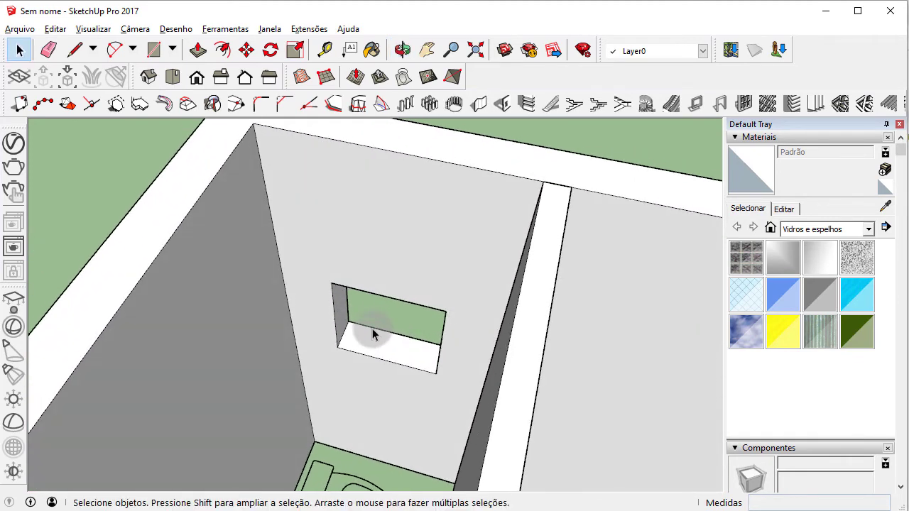
Draw a 0,60m × 0,60m rectangle across the opening's corners to cover it
{"action": "key", "text": "r"}
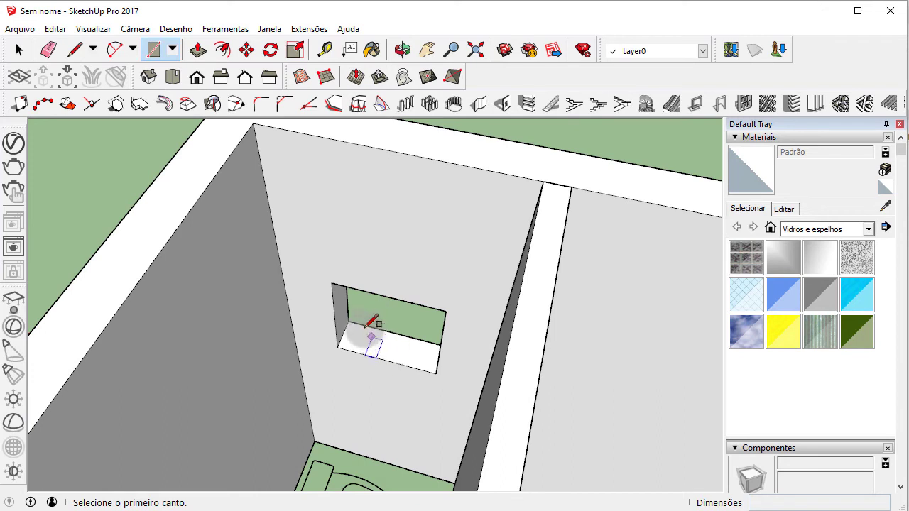
{"action": "left_click", "coordinate": [331, 282]}
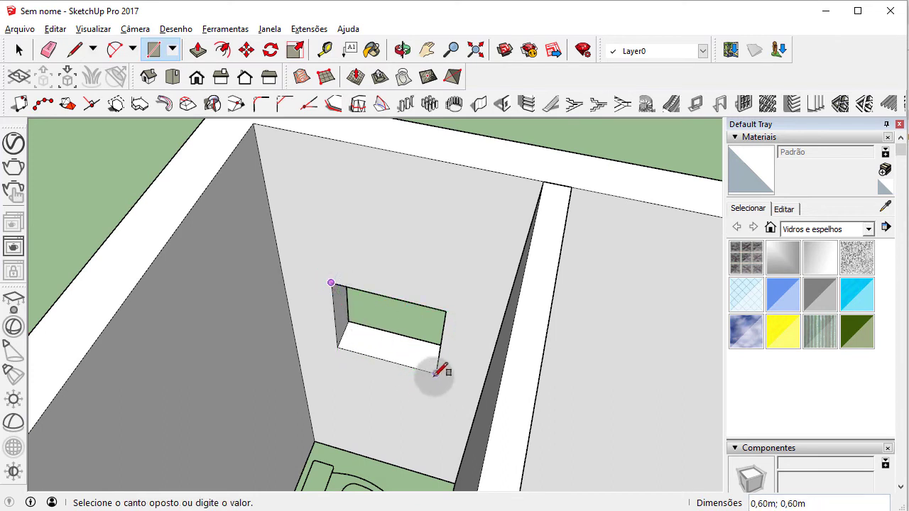
{"action": "left_click", "coordinate": [437, 374]}
{"action": "key", "text": "space"}
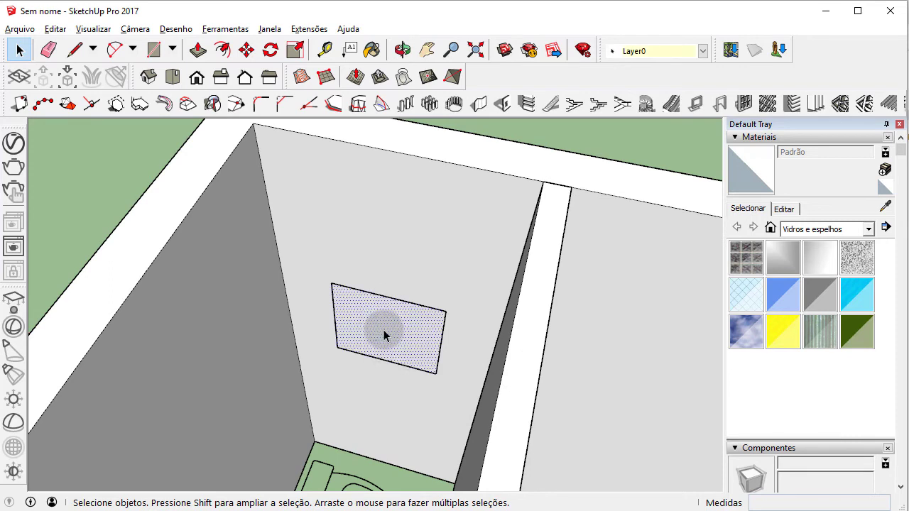
Create a 1001bit 'rectangular frame recessed/extruded edge' window frame with default settings in the opening
{"action": "left_click", "coordinate": [697, 107]}
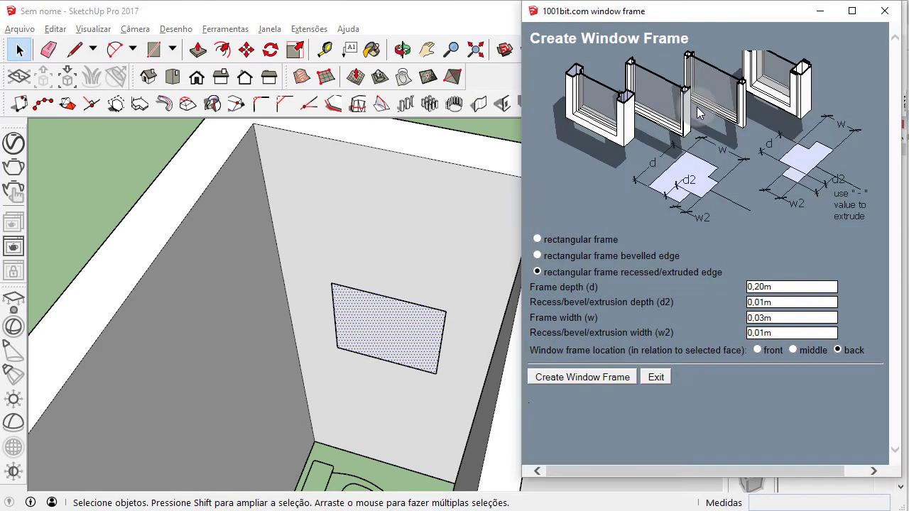
{"action": "left_click_drag", "start_coordinate": [675, 16], "coordinate": [752, 38]}
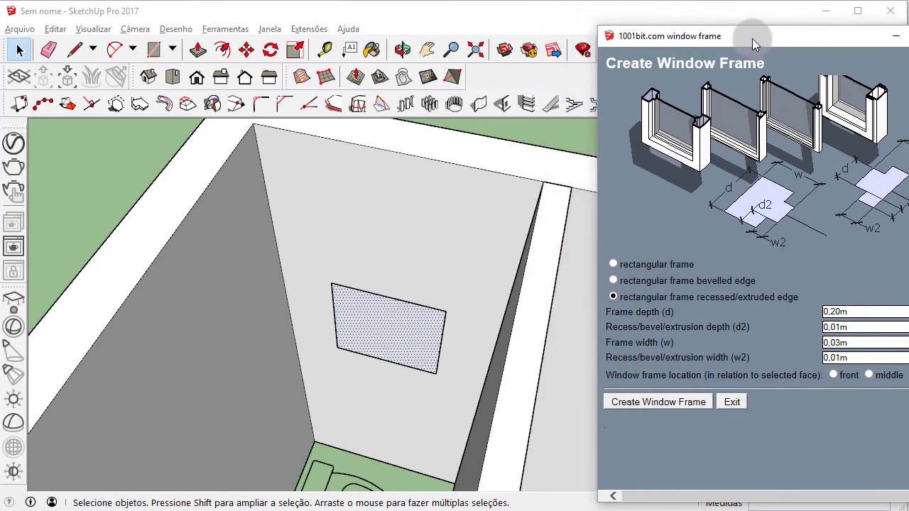
{"action": "left_click", "coordinate": [614, 264]}
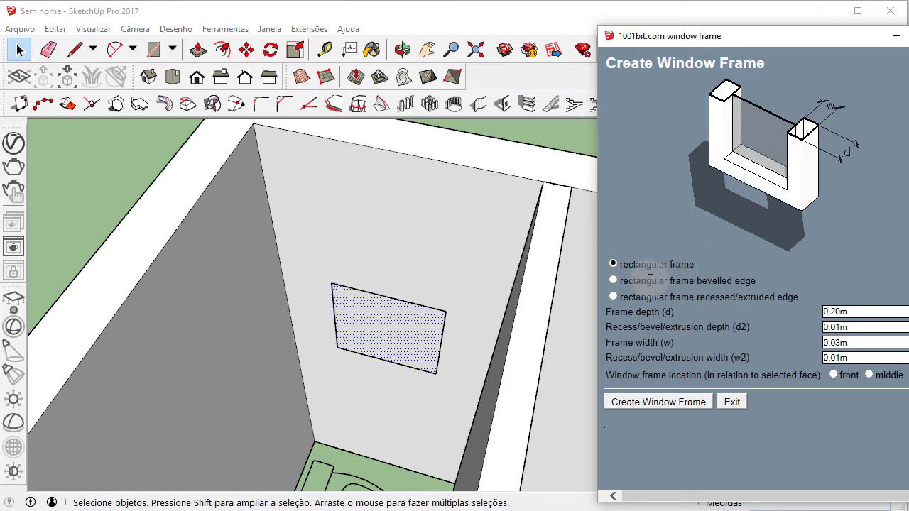
{"action": "left_click", "coordinate": [615, 281]}
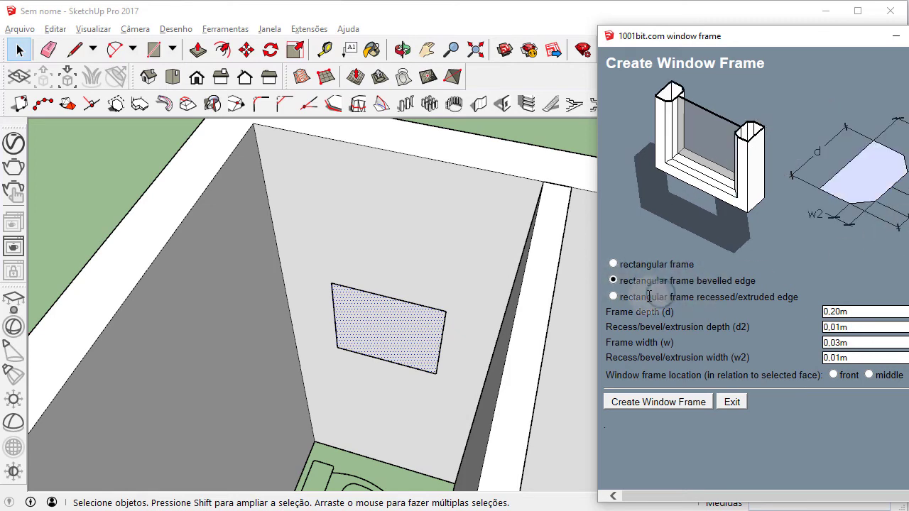
{"action": "left_click", "coordinate": [615, 297]}
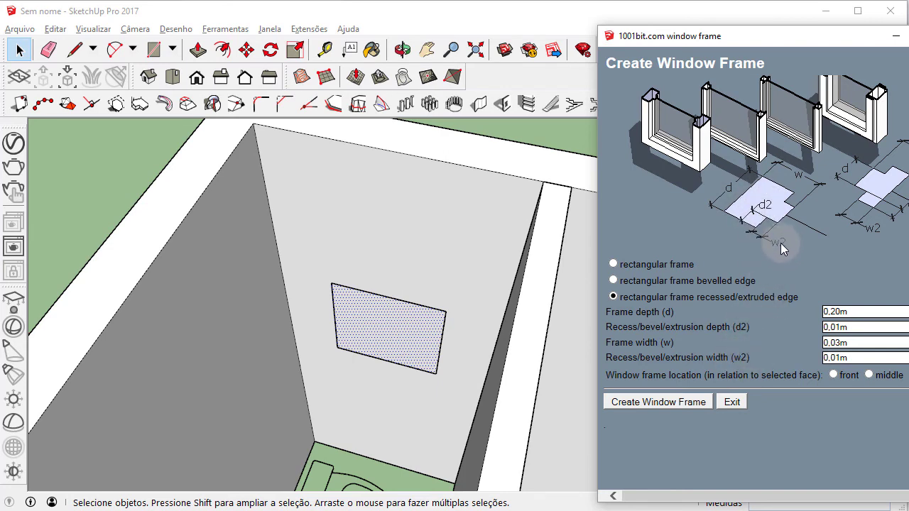
{"action": "left_click", "coordinate": [657, 402]}
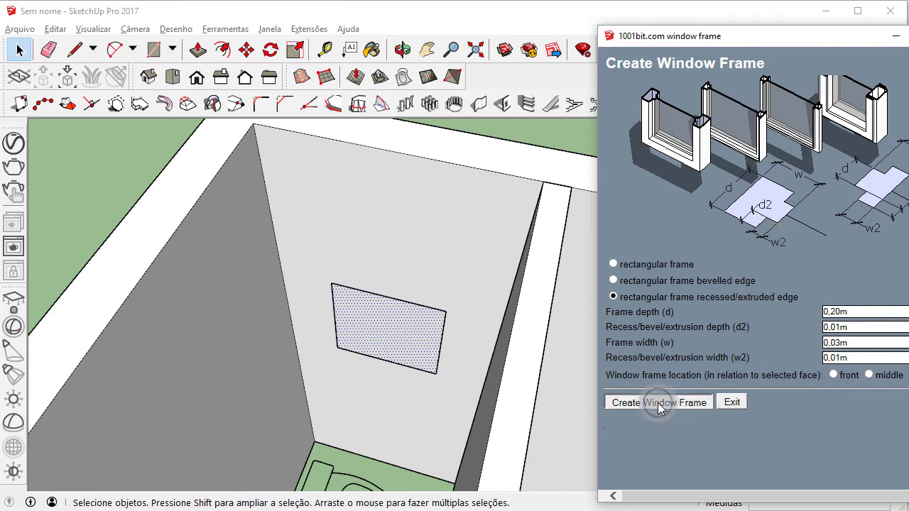
{"action": "mouse_move", "coordinate": [296, 367]}
{"action": "middle_mouse_down"}
{"action": "mouse_move", "coordinate": [320, 348]}
{"action": "mouse_move", "coordinate": [195, 288]}
{"action": "mouse_move", "coordinate": [294, 355]}
{"action": "mouse_move", "coordinate": [325, 324]}
{"action": "mouse_move", "coordinate": [735, 376]}
{"action": "mouse_move", "coordinate": [380, 434]}
{"action": "mouse_move", "coordinate": [613, 361]}
{"action": "middle_mouse_up"}
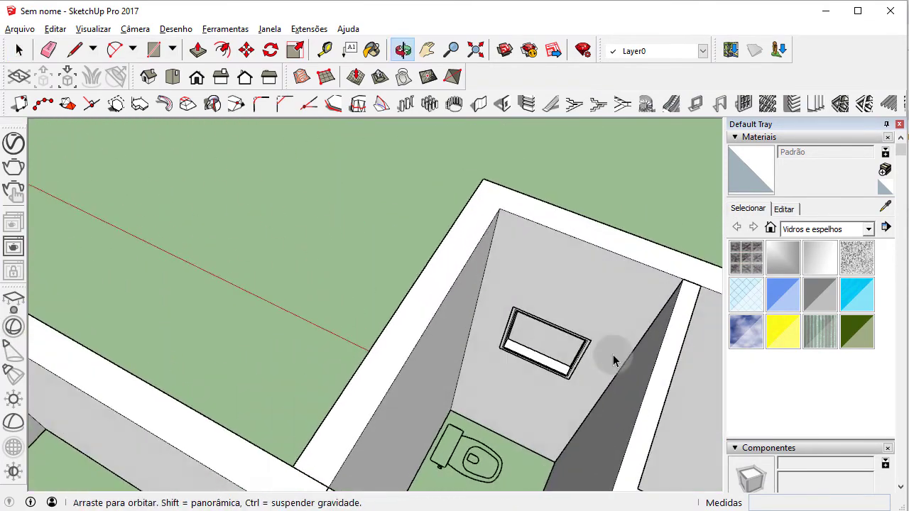
Scale the window frame's width down to about 0,88 so it fits the opening
{"action": "scroll", "coordinate": [537, 317], "scroll_direction": "up", "scroll_amount": 4}
{"action": "left_click", "coordinate": [536, 313]}
{"action": "key", "text": "s"}
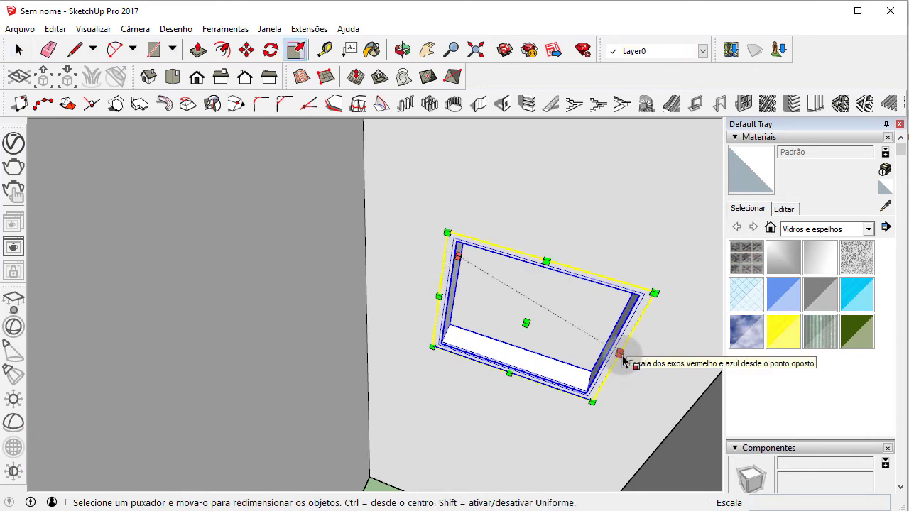
{"action": "left_click", "coordinate": [620, 354]}
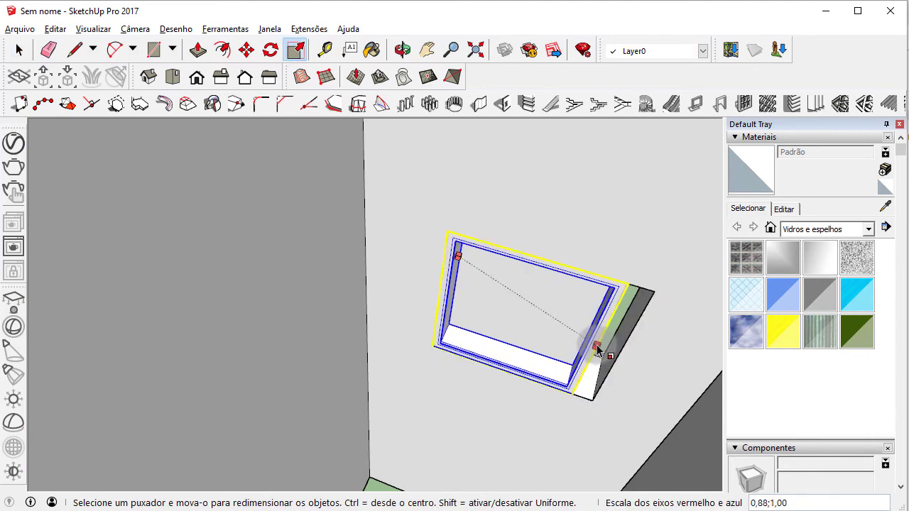
{"action": "left_click", "coordinate": [600, 350]}
{"action": "scroll", "coordinate": [659, 334], "scroll_direction": "down", "scroll_amount": 3}
{"action": "middle_click_drag", "start_coordinate": [659, 334], "coordinate": [493, 324]}
{"action": "scroll", "coordinate": [450, 351], "scroll_direction": "down", "scroll_amount": 3}
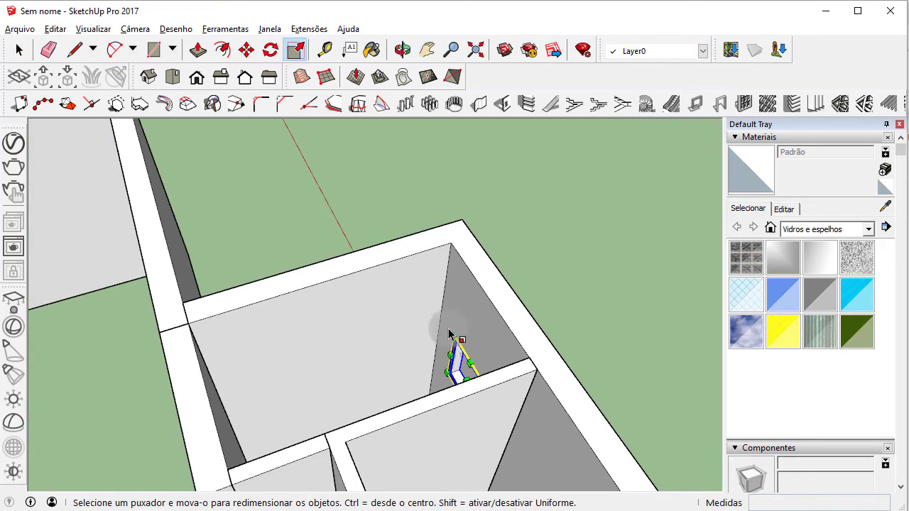